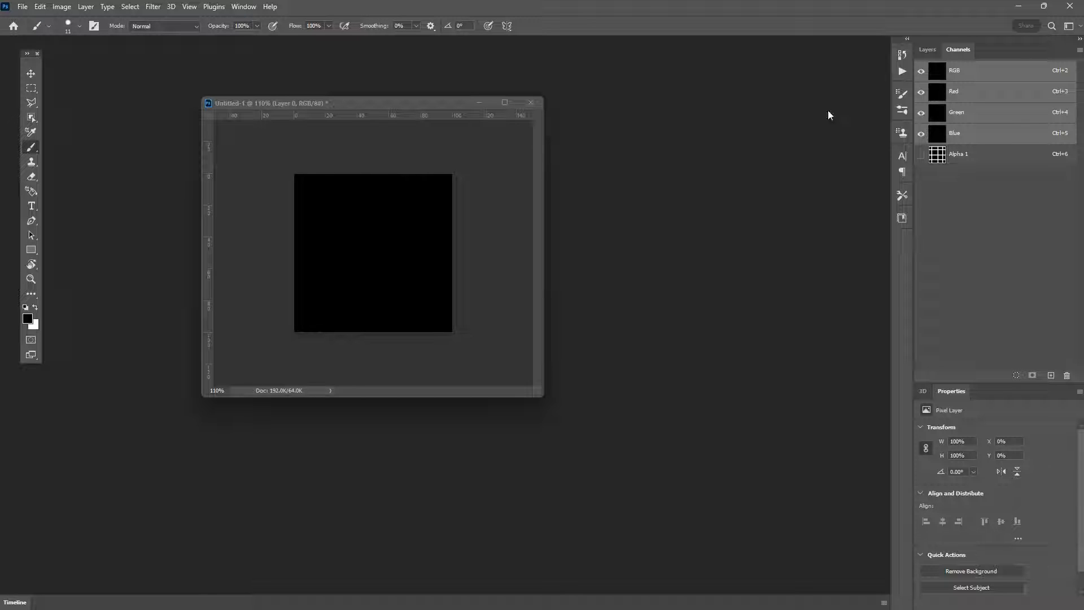
Check the black Layer 0, then display only the Alpha 1 channel with its grid pattern
click(926, 49)
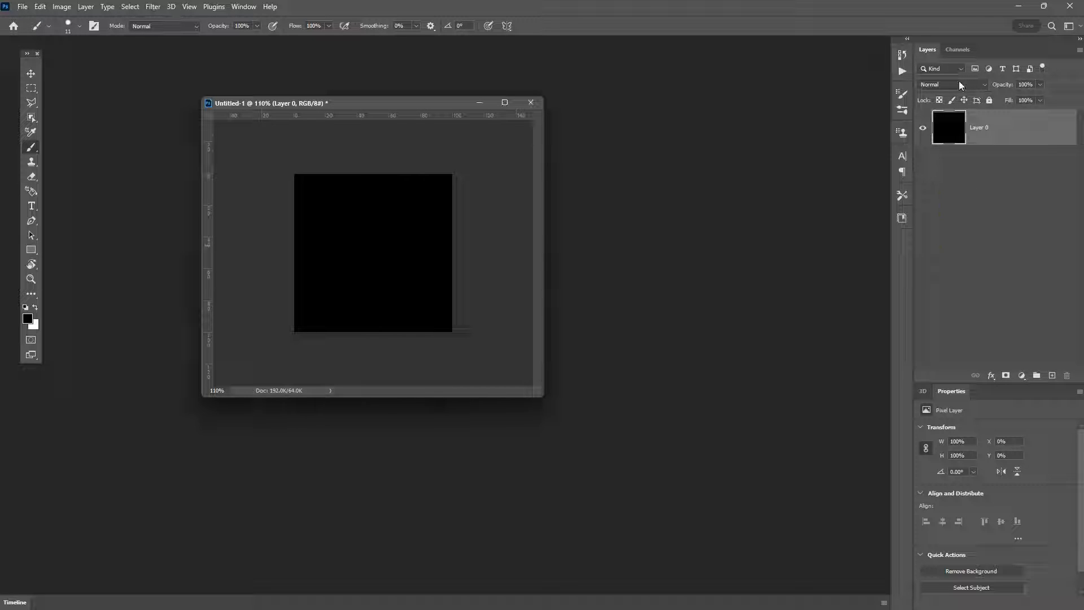
click(959, 51)
click(990, 162)
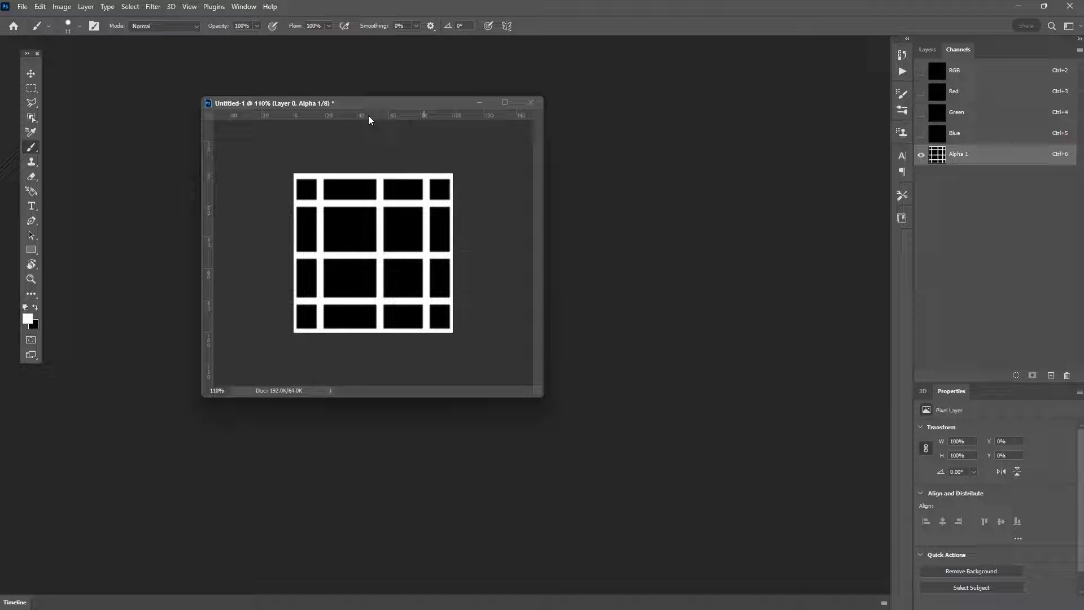
Save the image to the Textures folder on this computer as a 32 bits/pixel Targa file, Untitled-1.tga, with alpha channels included
key(ctrl+s)
click(278, 474)
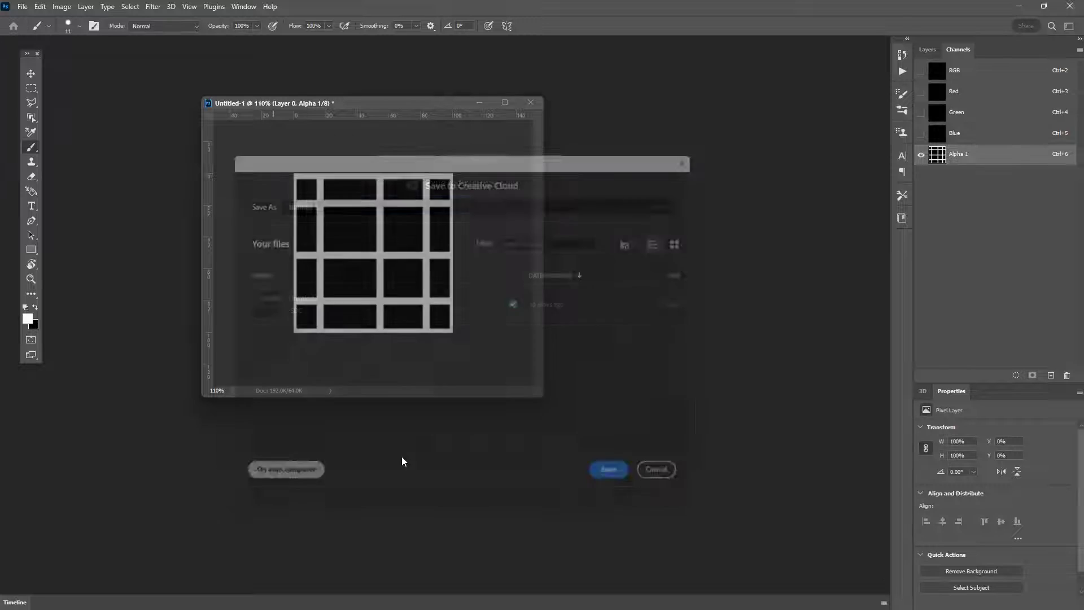
click(171, 422)
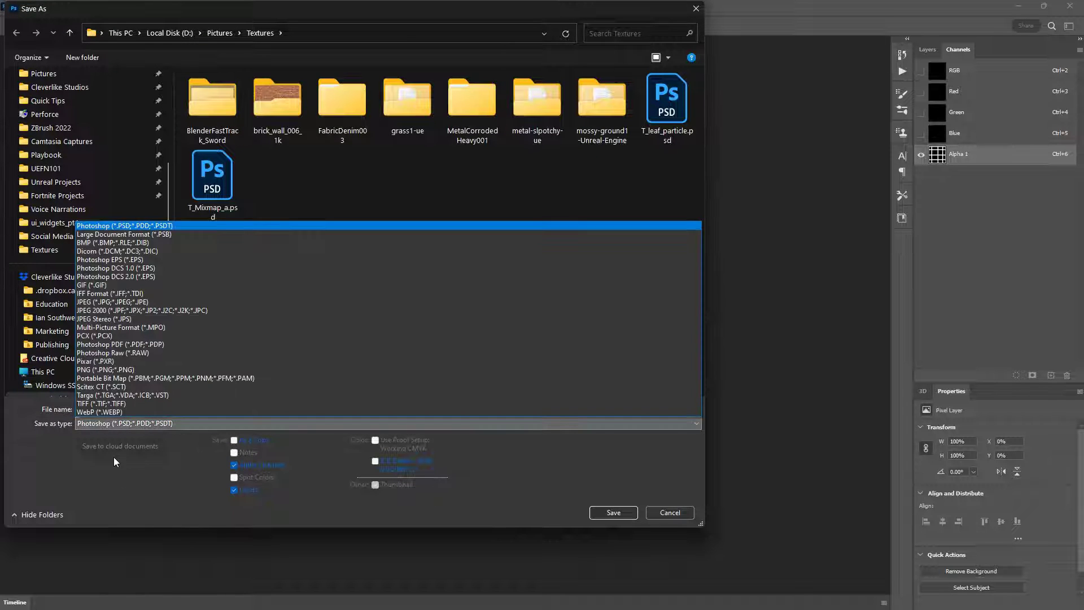
click(116, 384)
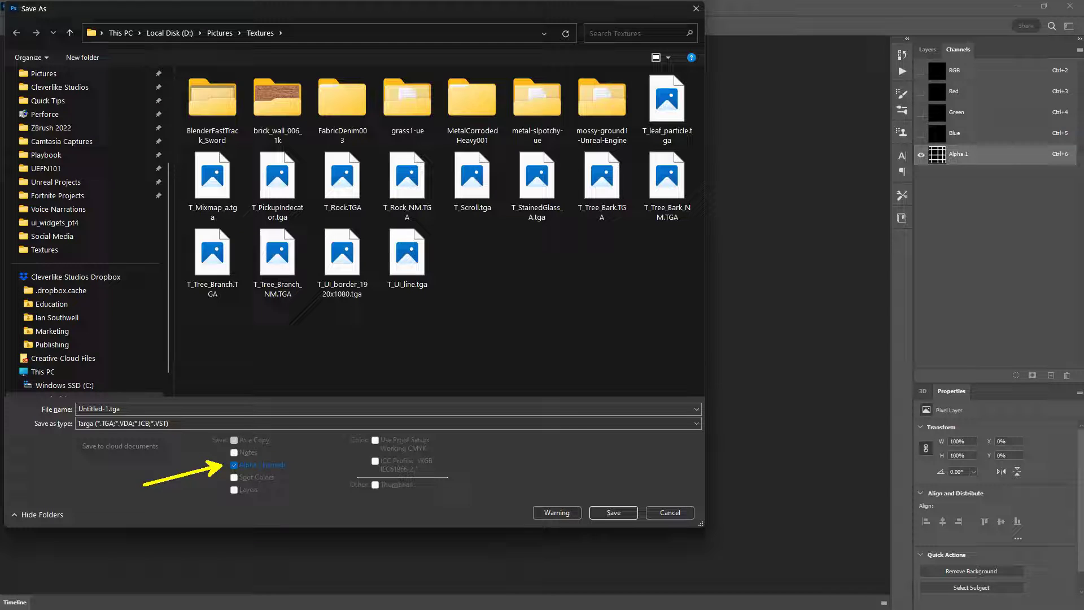
click(615, 513)
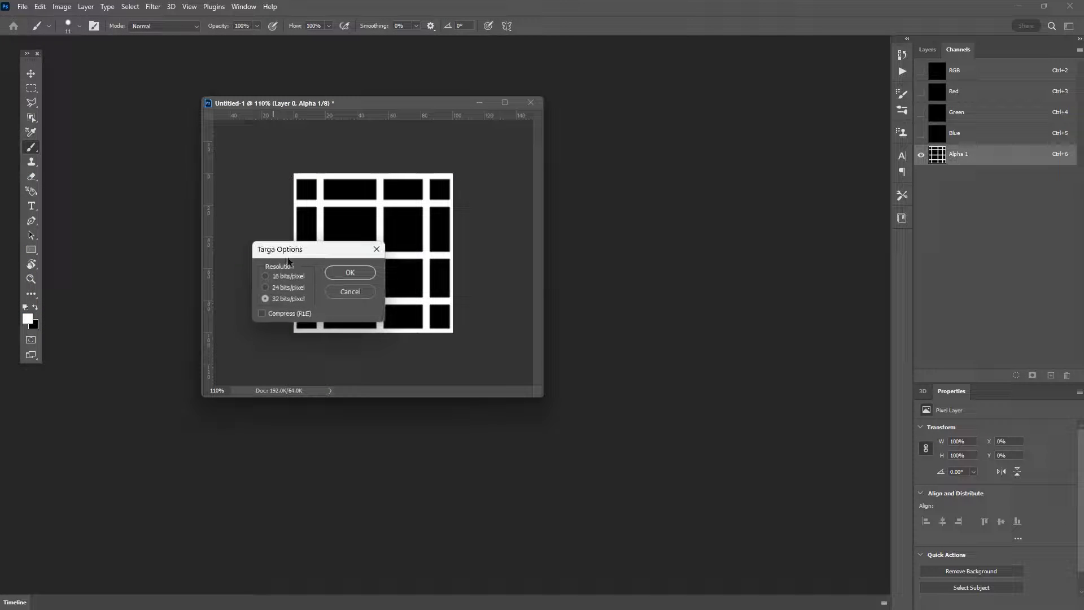
drag(319, 257, 711, 175)
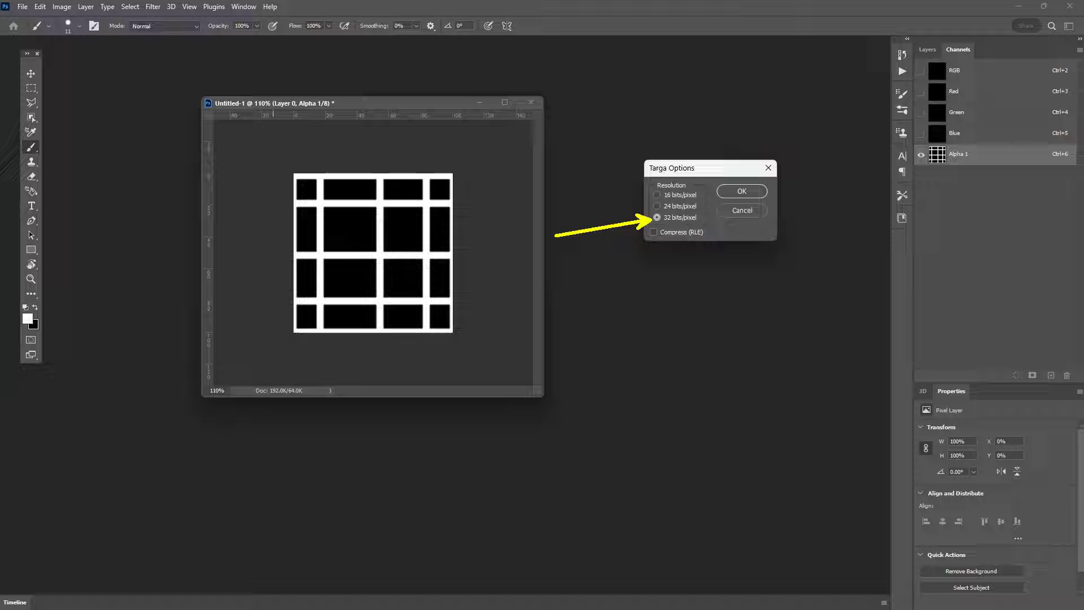
click(742, 191)
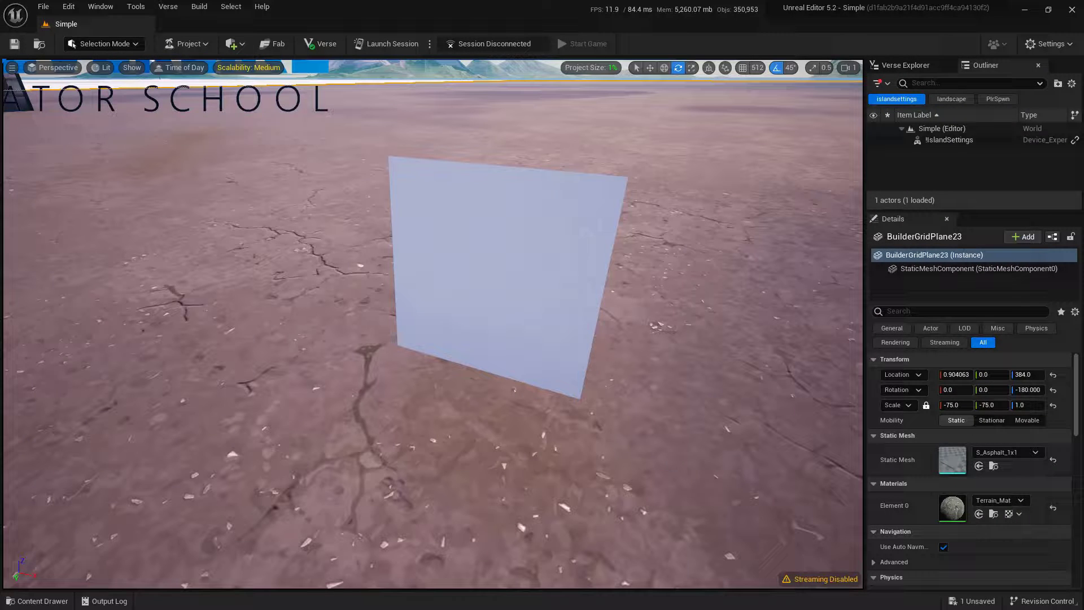
Switch to Unreal Editor, select the upright blank plane in the level and frame it in the viewport
click(567, 268)
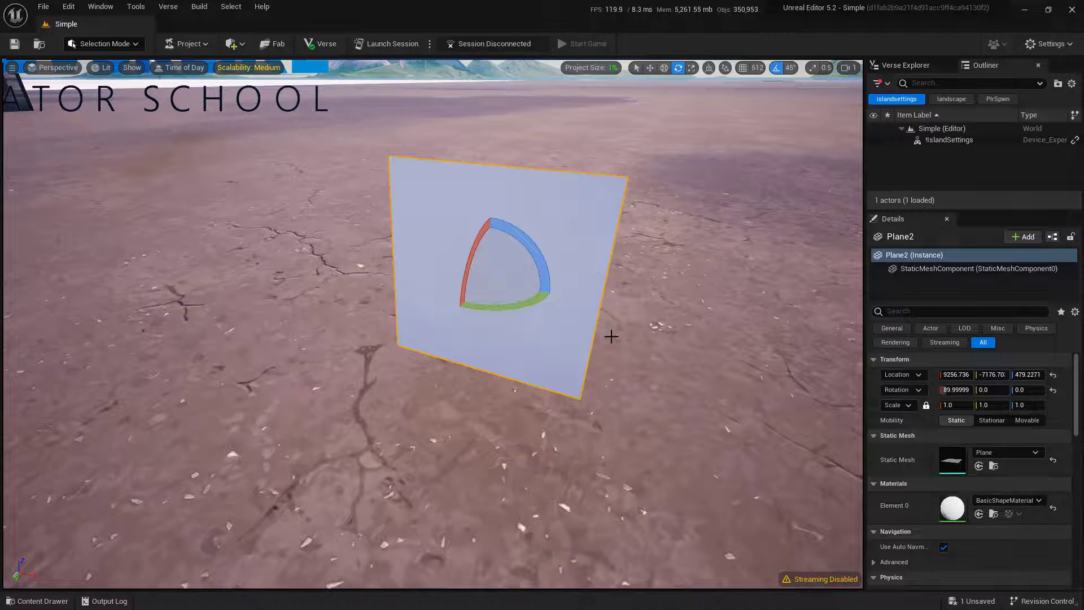
alt+drag(646, 316, 687, 314)
key(f)
Create a material named M_stainedGlasss in the Materials folder and open it for editing
key(ctrl+space)
right_click(760, 439)
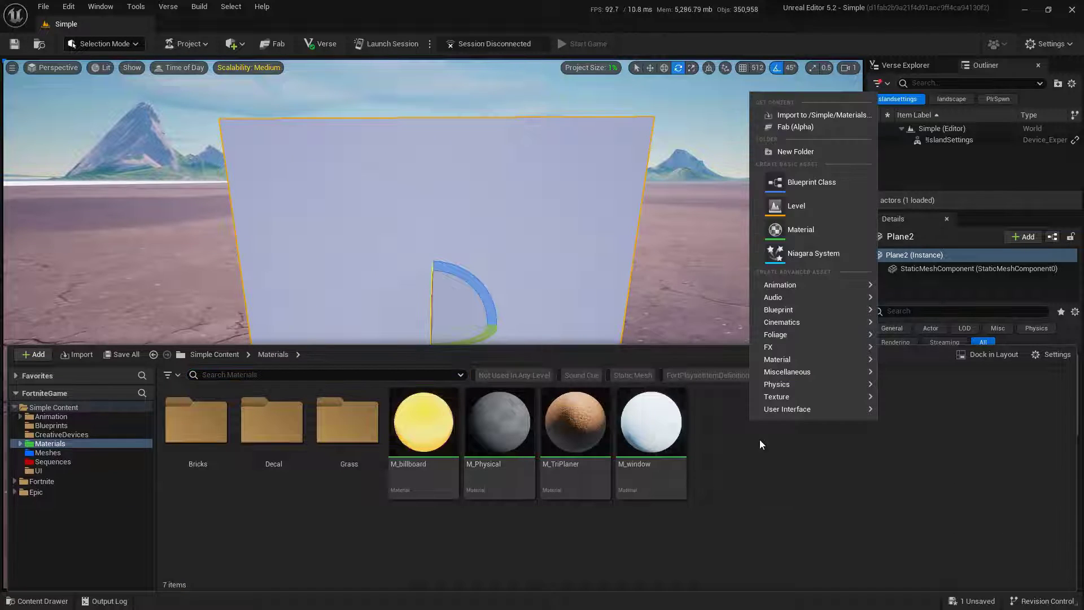
click(813, 231)
text(M_stainedGlasss)
key(Return)
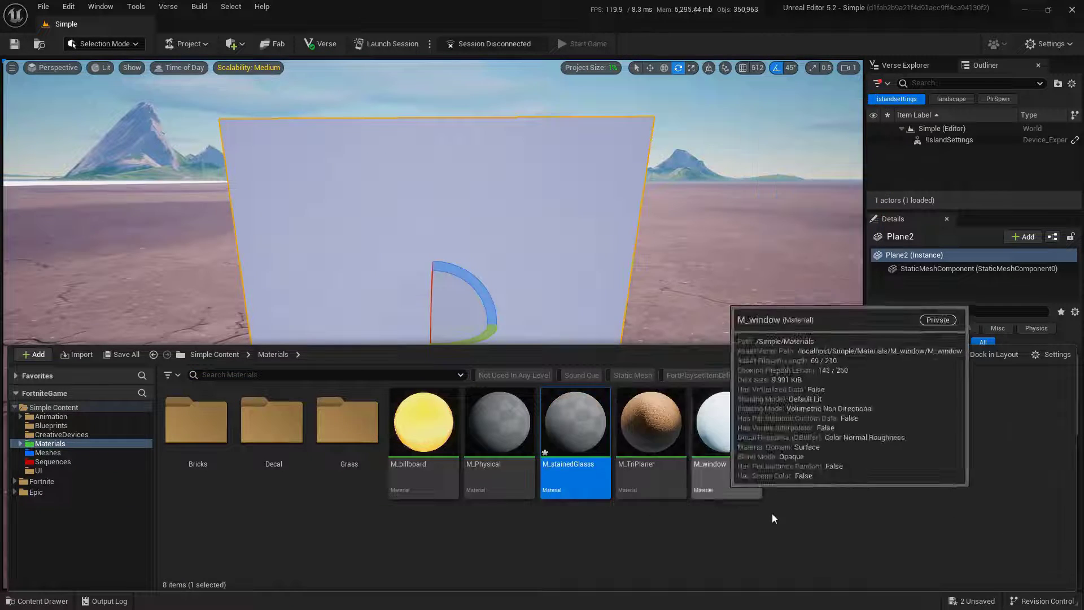
double_click(600, 454)
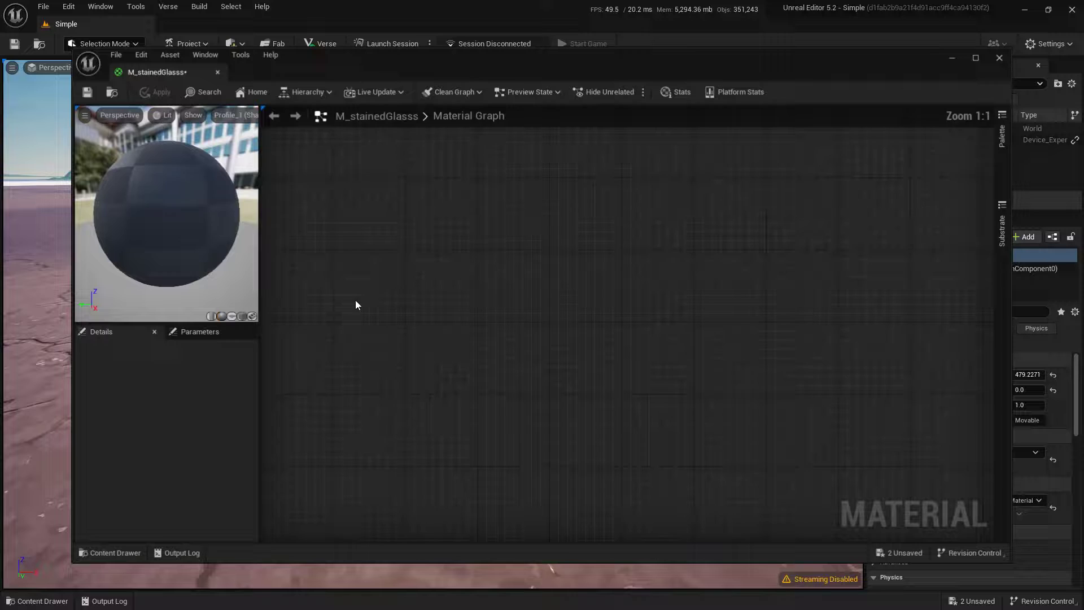
Import the texture T_StainedGlass_A.tga into the Materials folder
key(ctrl+space)
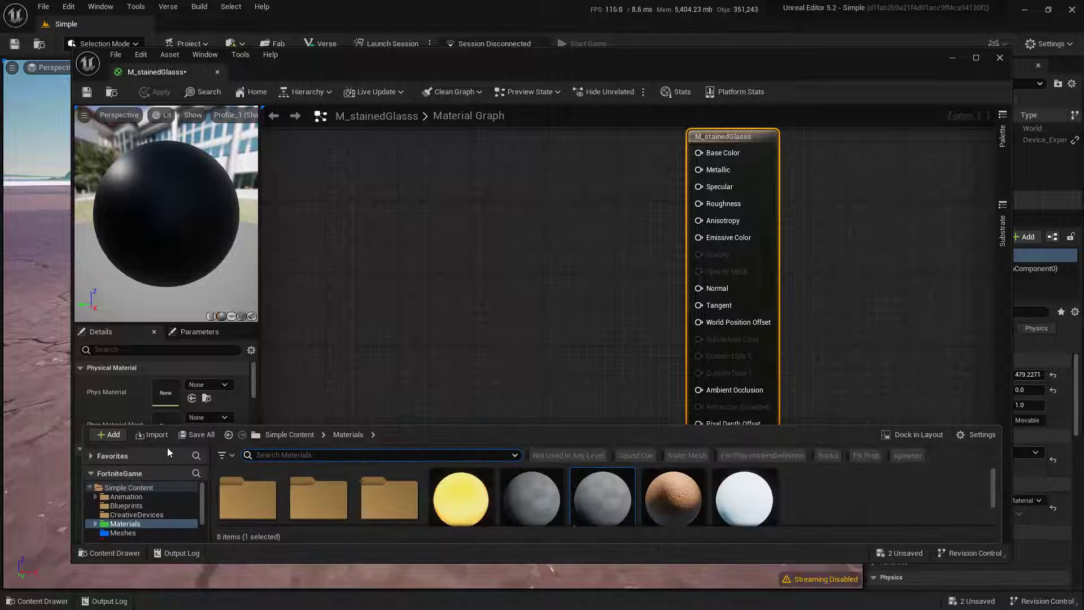
right_click(835, 500)
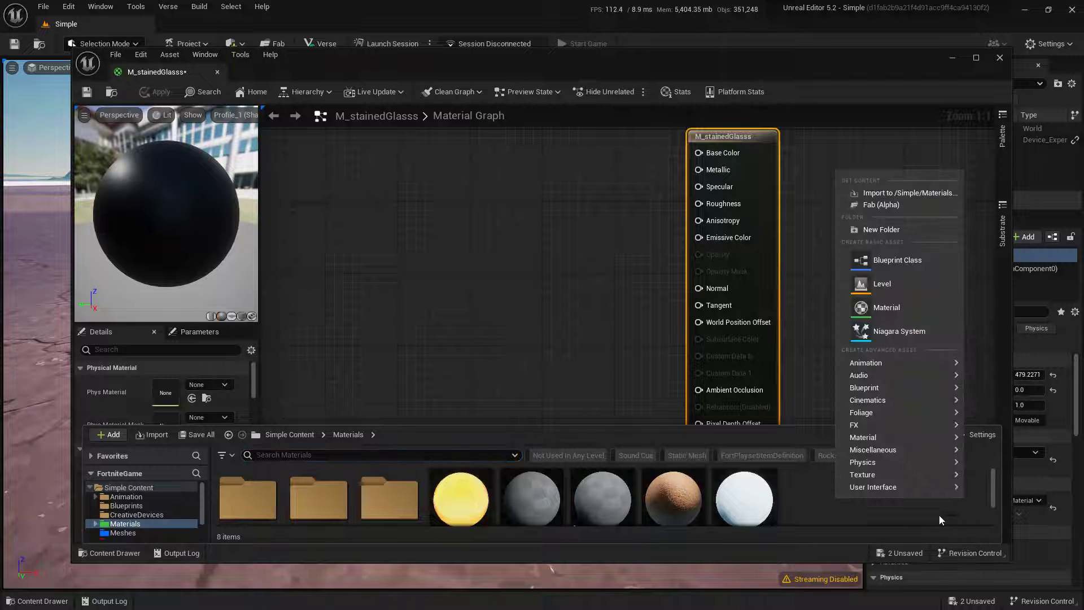
click(888, 195)
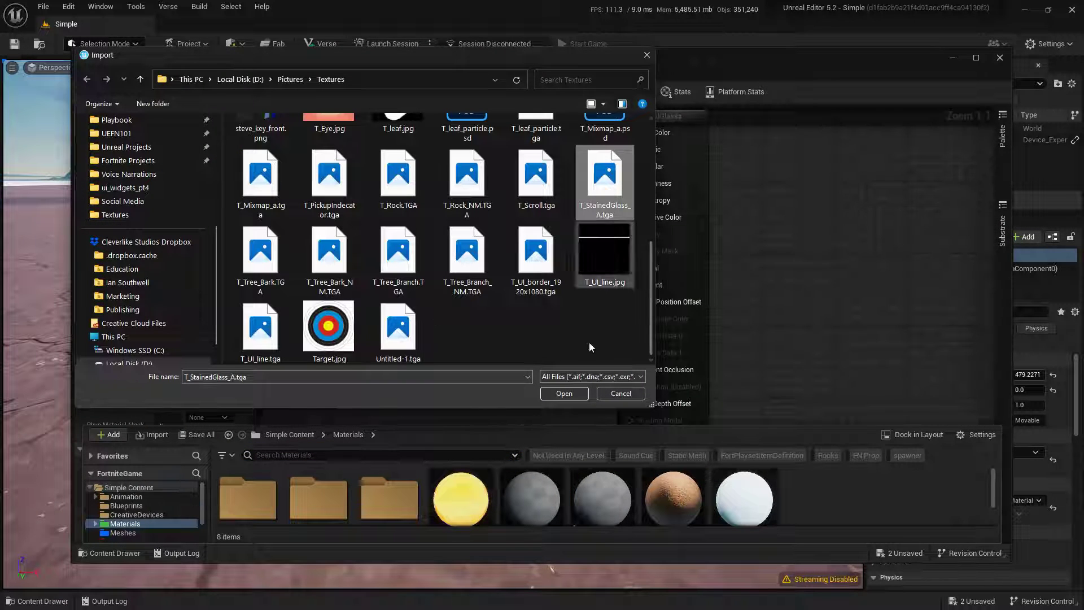
click(564, 393)
Add T_StainedGlass_A to the graph as a Texture Sample, wiring RGB to Base Color and A to Opacity Mask
drag(825, 506, 375, 203)
right_drag(566, 193, 563, 282)
drag(444, 293, 642, 220)
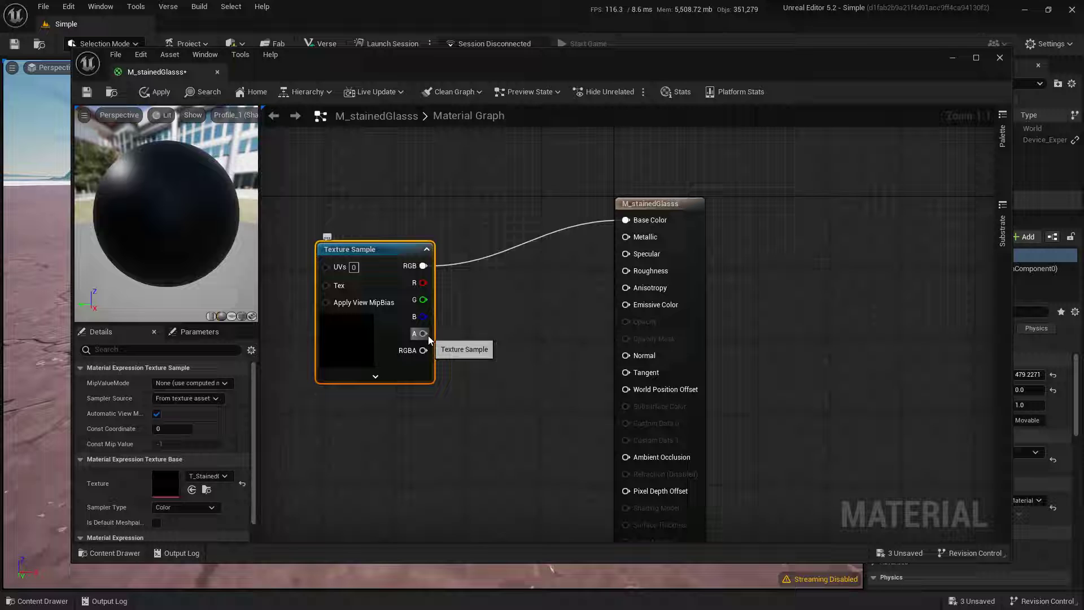
drag(423, 333, 632, 337)
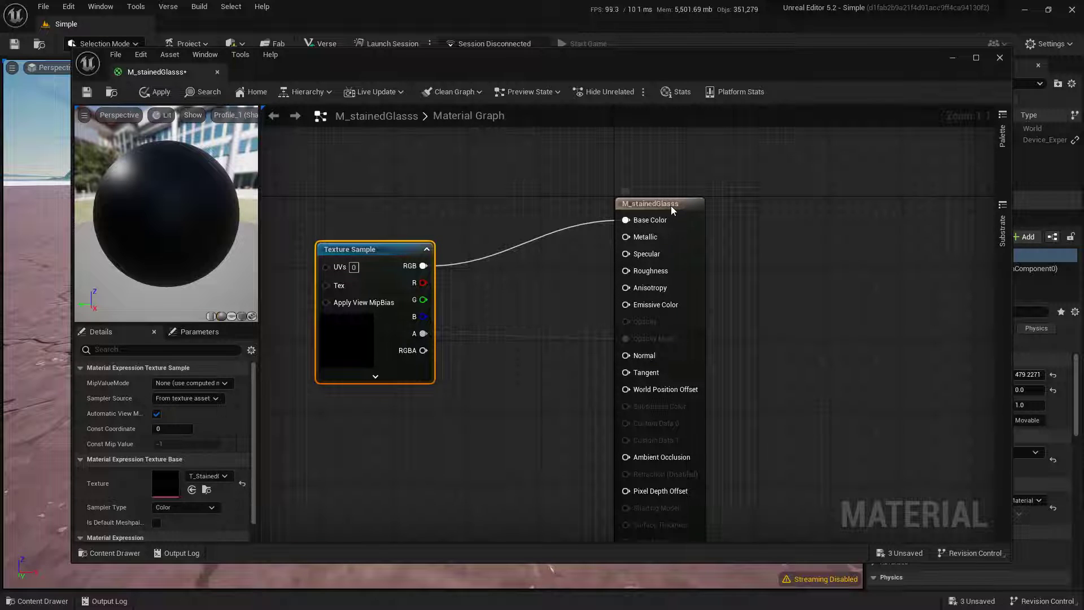
Set the blend mode of the M_stainedGlasss material to Masked
click(671, 204)
click(208, 477)
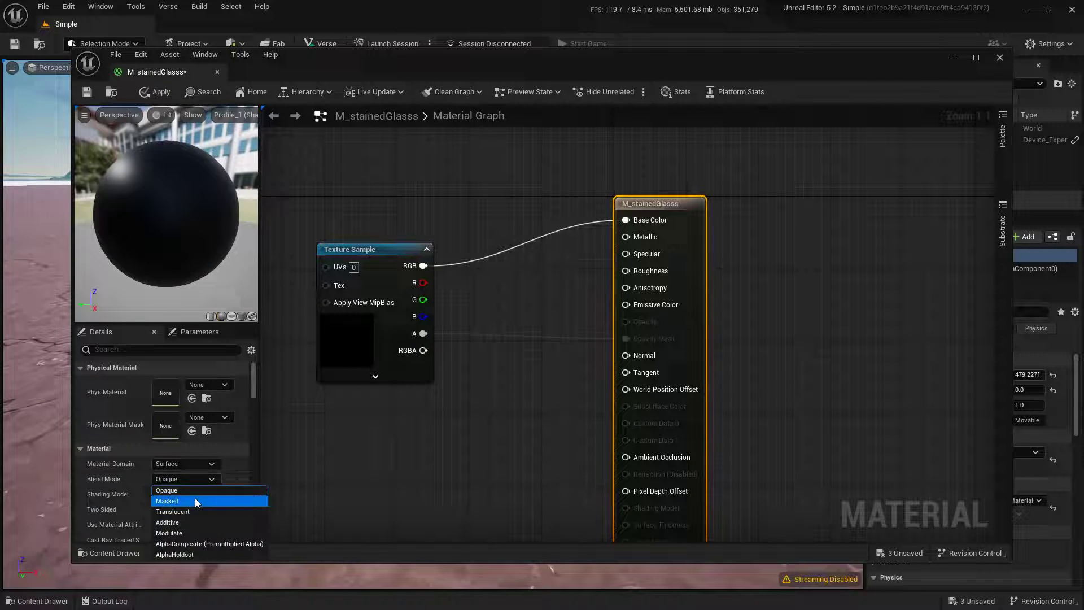
click(195, 498)
Preview the material on a plane primitive and inspect it from several angles
click(231, 316)
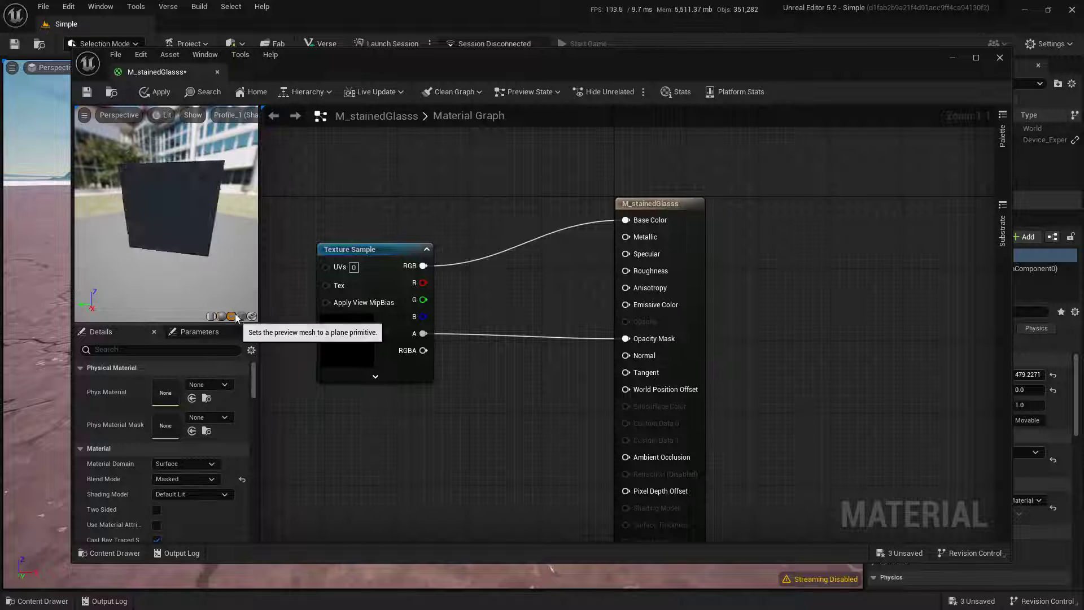
drag(213, 225, 288, 237)
drag(209, 204, 218, 201)
drag(558, 134, 807, 452)
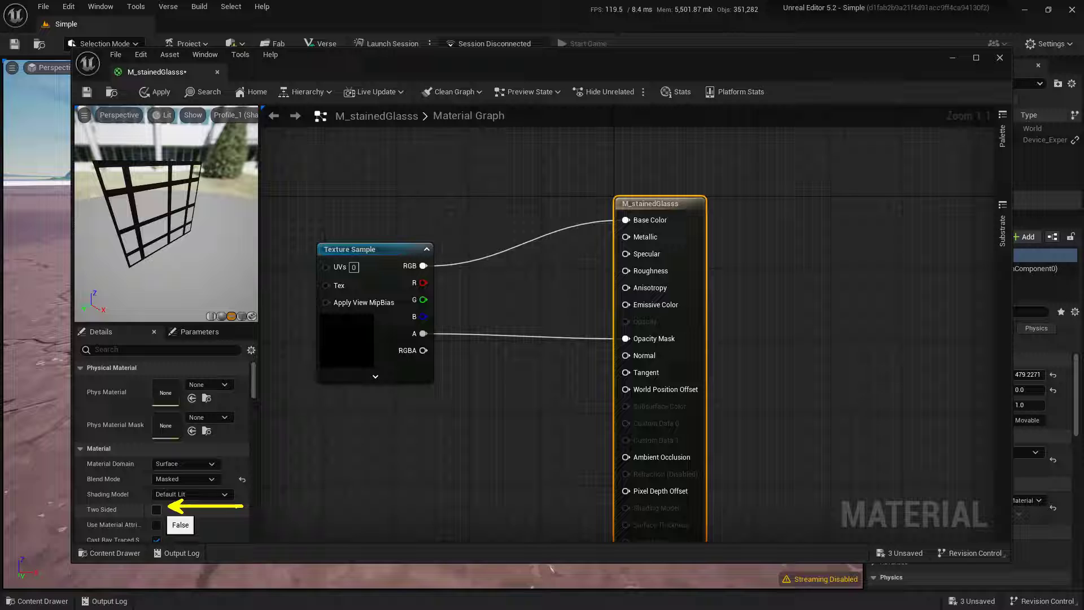
Make the material Two Sided, check the plane preview from behind, then save the material and close its editor
click(156, 509)
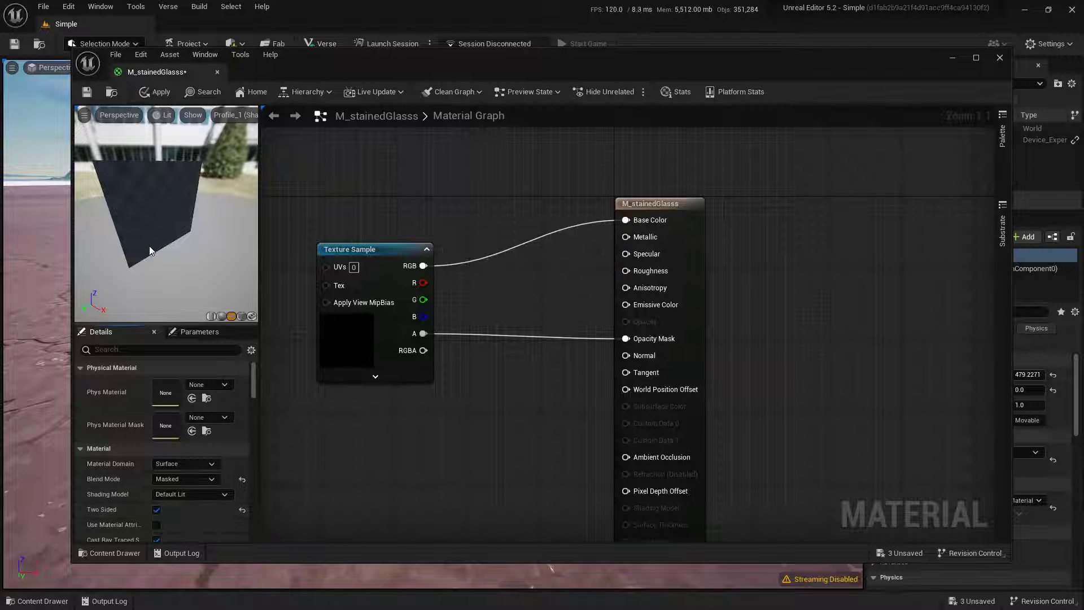
drag(154, 239, 160, 232)
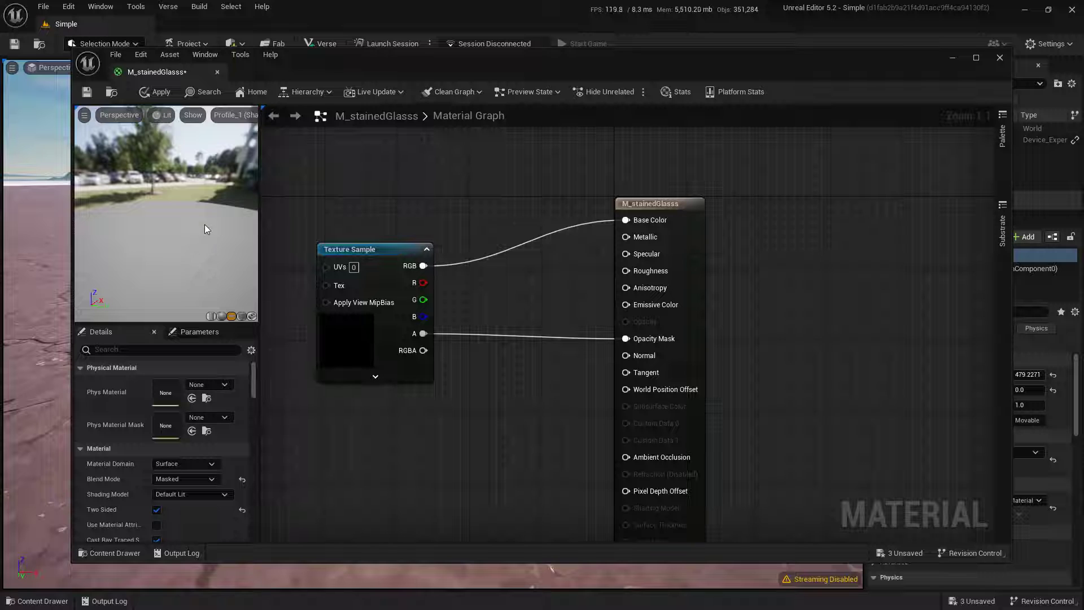
click(82, 95)
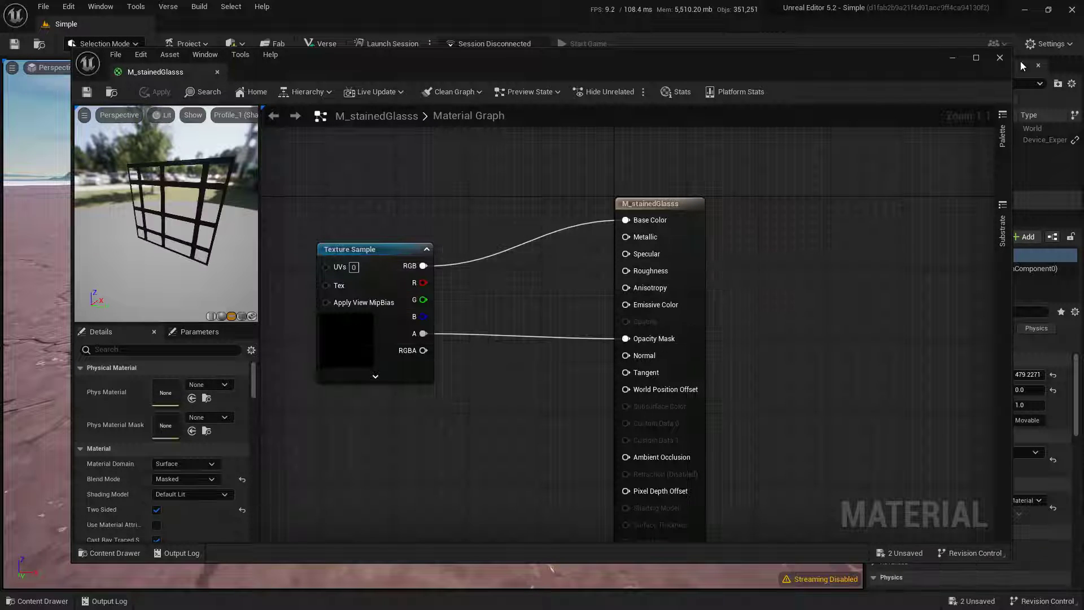
click(997, 59)
Apply the M_stainedGlasss material to the upright plane, undo the accidental actor creation, and view the plane with its shadow
right_drag(607, 321, 627, 296)
key(s)
key(ctrl+space)
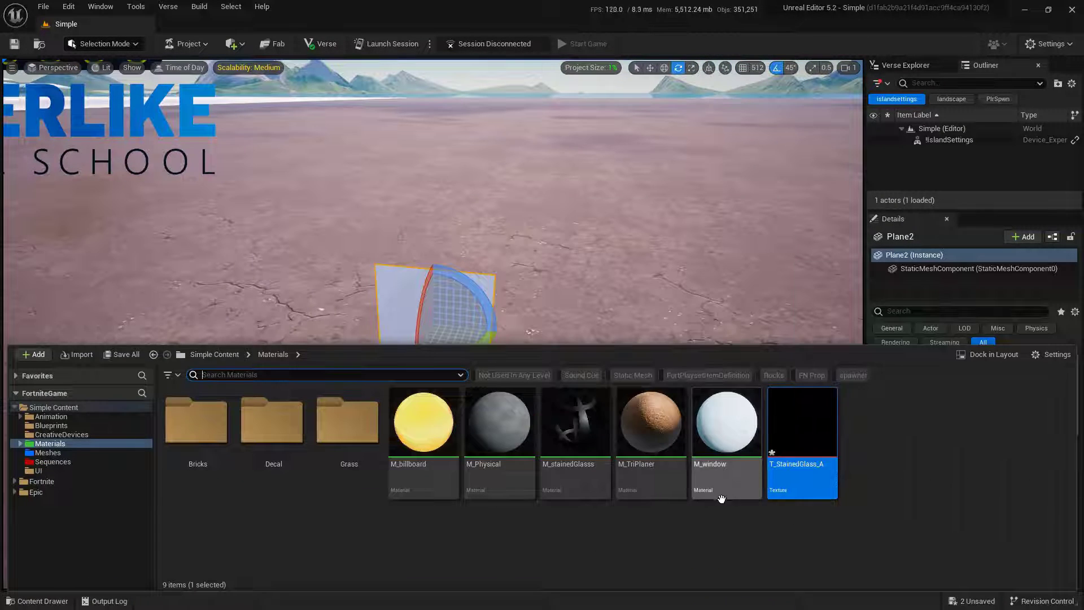
drag(575, 446, 427, 299)
key(ctrl+z)
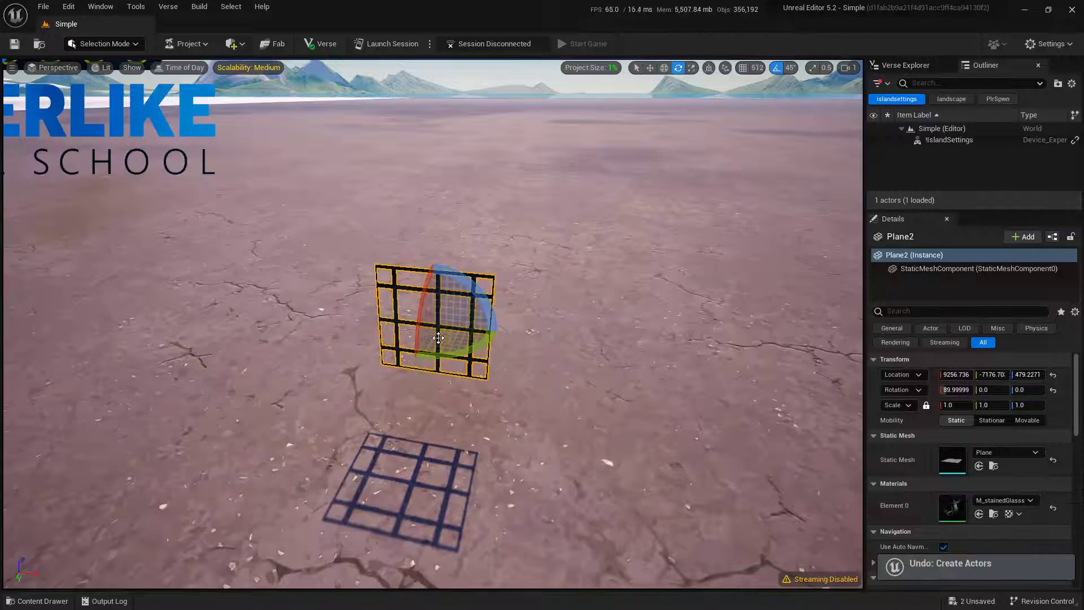
alt+drag(418, 411, 542, 396)
mouse_move(410, 354)
alt+mouse_down()
mouse_move(621, 354)
mouse_move(390, 354)
mouse_move(410, 354)
alt+mouse_up()
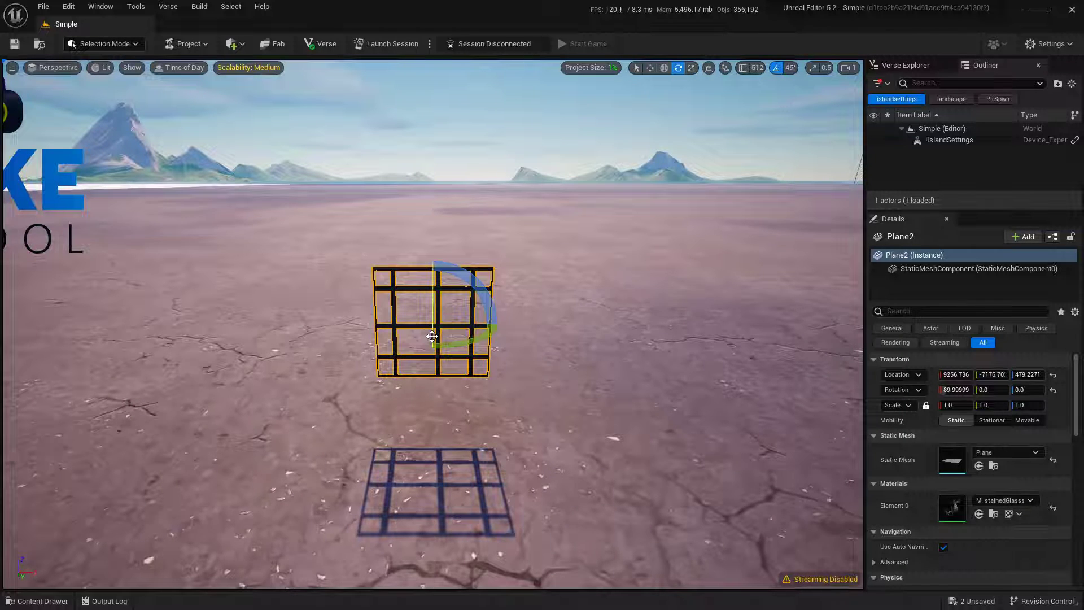
Reopen the M_stainedGlasss material from the Materials folder
key(ctrl+space)
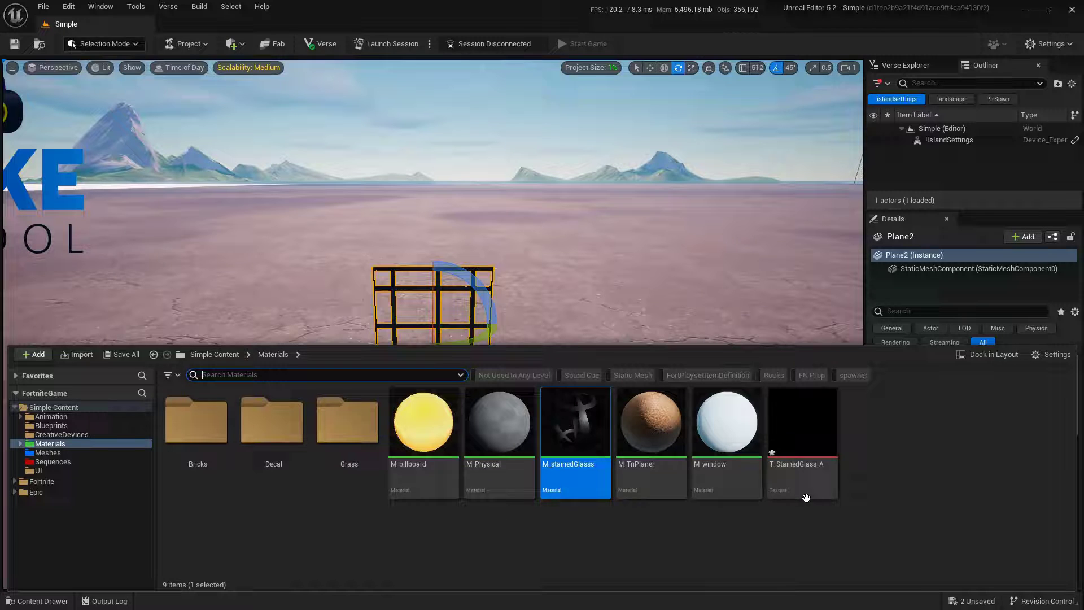
double_click(578, 440)
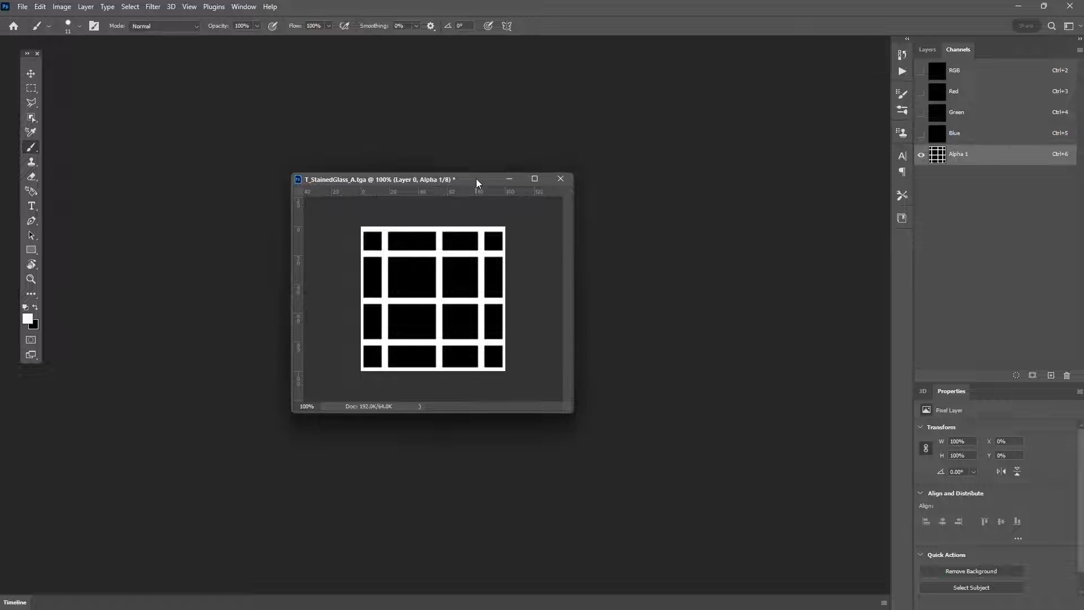
Switch to Photoshop and copy the entire Alpha 1 channel of T_StainedGlass_A.tga onto a new layer above Layer 0
drag(476, 179, 456, 141)
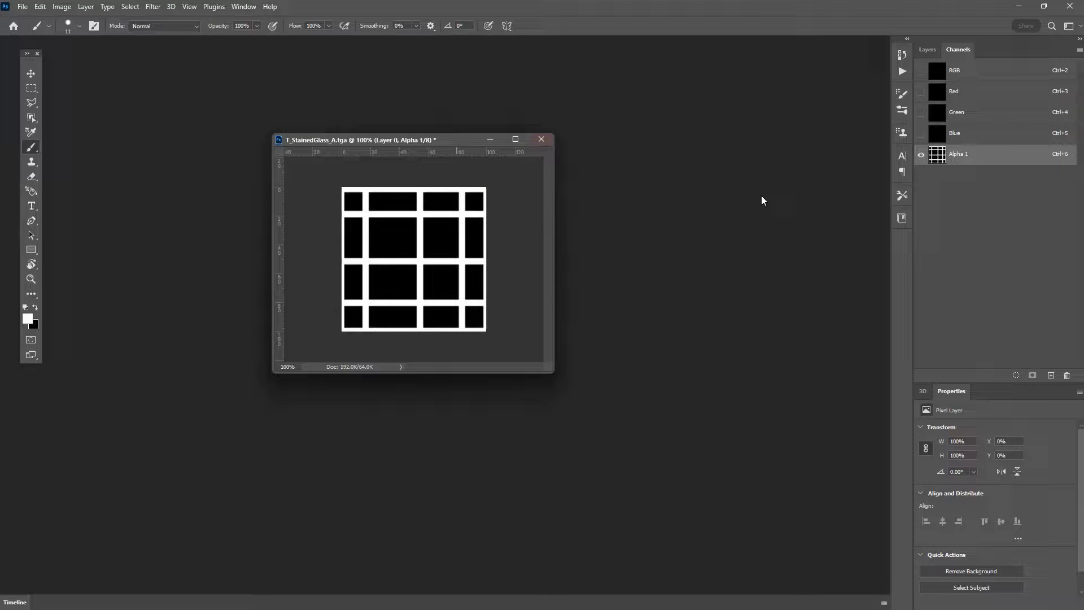
click(980, 159)
key(ctrl+a)
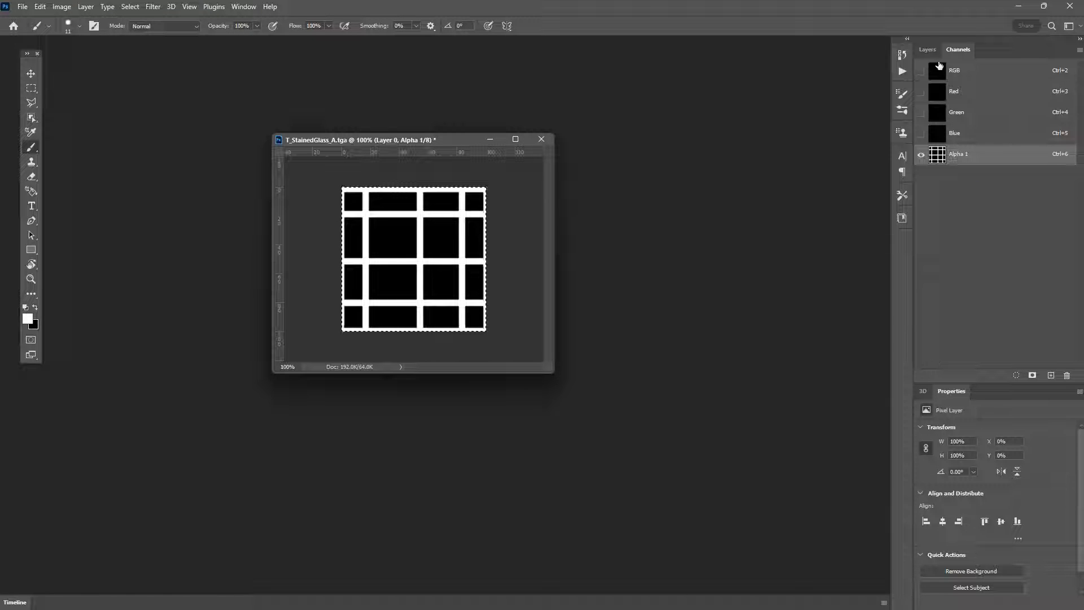
click(927, 49)
click(1000, 136)
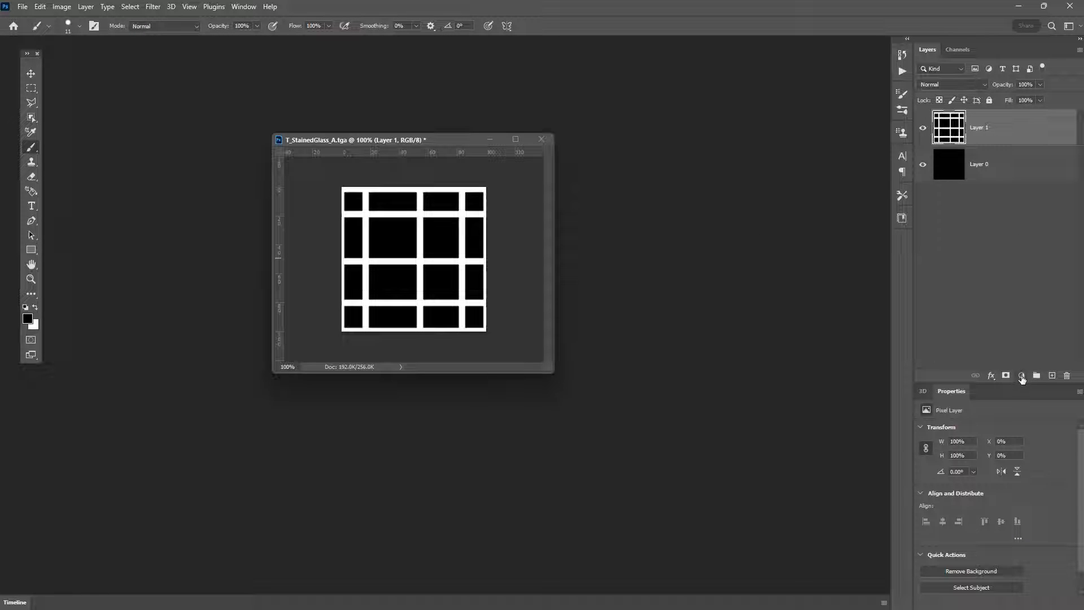
Add a Levels adjustment layer above the grid layer and raise its black output level to 178
click(1022, 376)
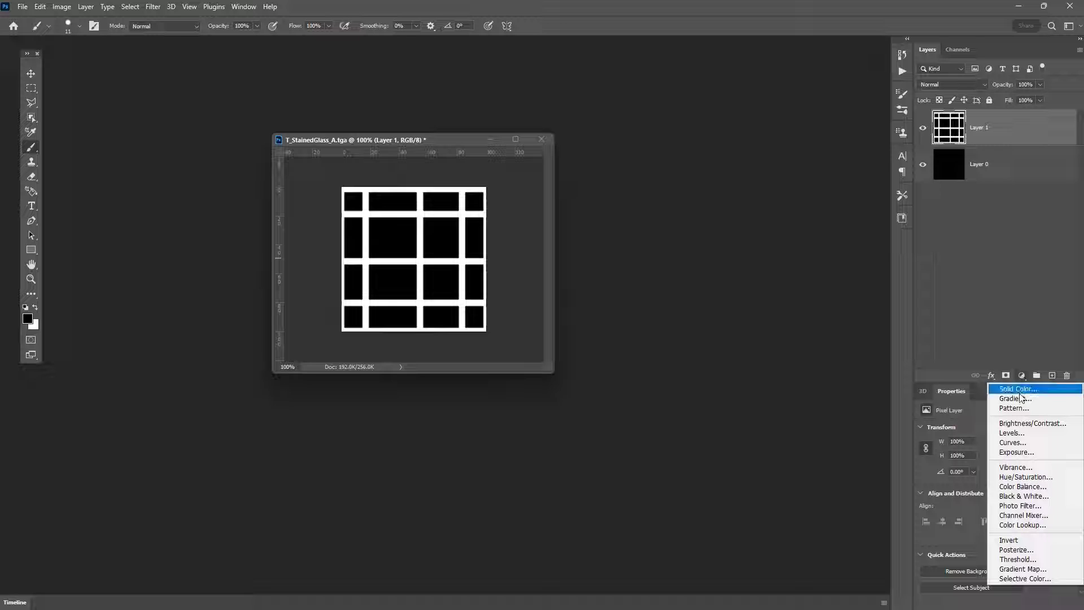
click(1045, 434)
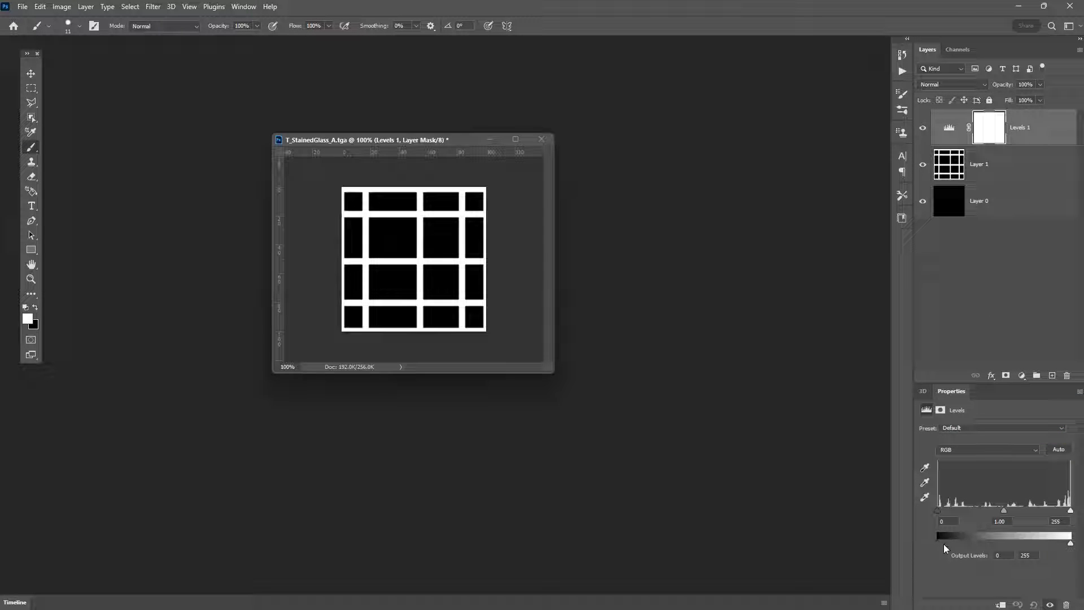
drag(940, 542, 1031, 541)
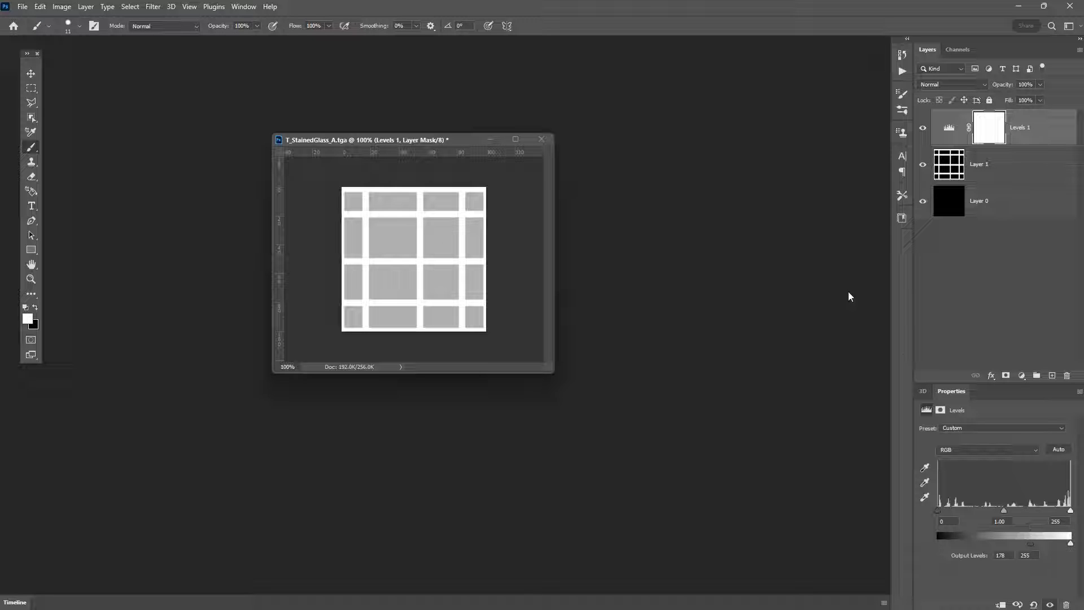
Save the document in Targa format as T_StainedGlass_A.tga in the Textures folder, replacing the existing file
key(ctrl+shift+s)
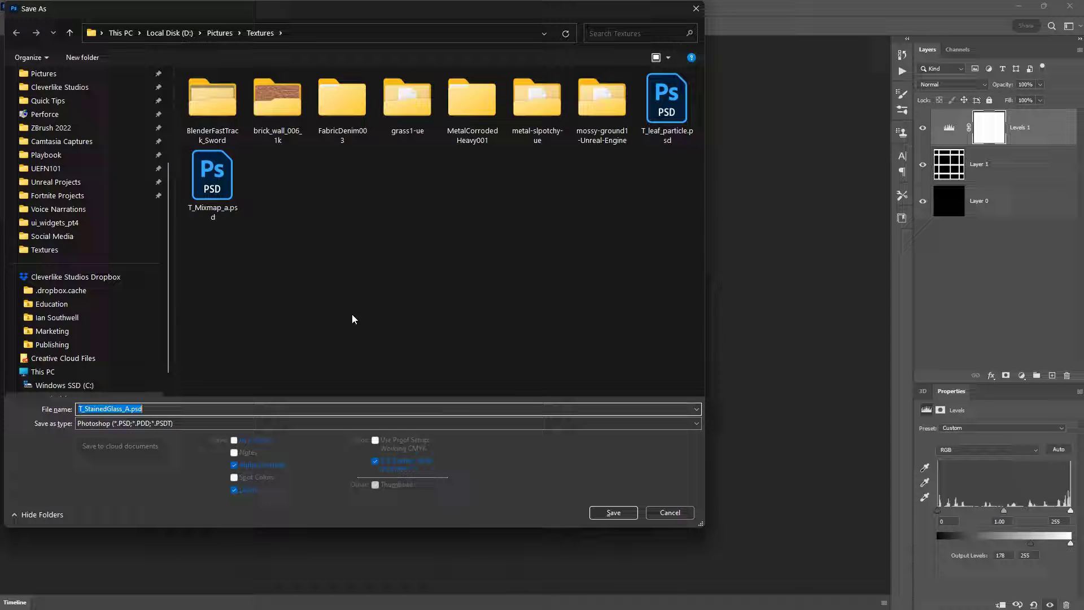
click(185, 424)
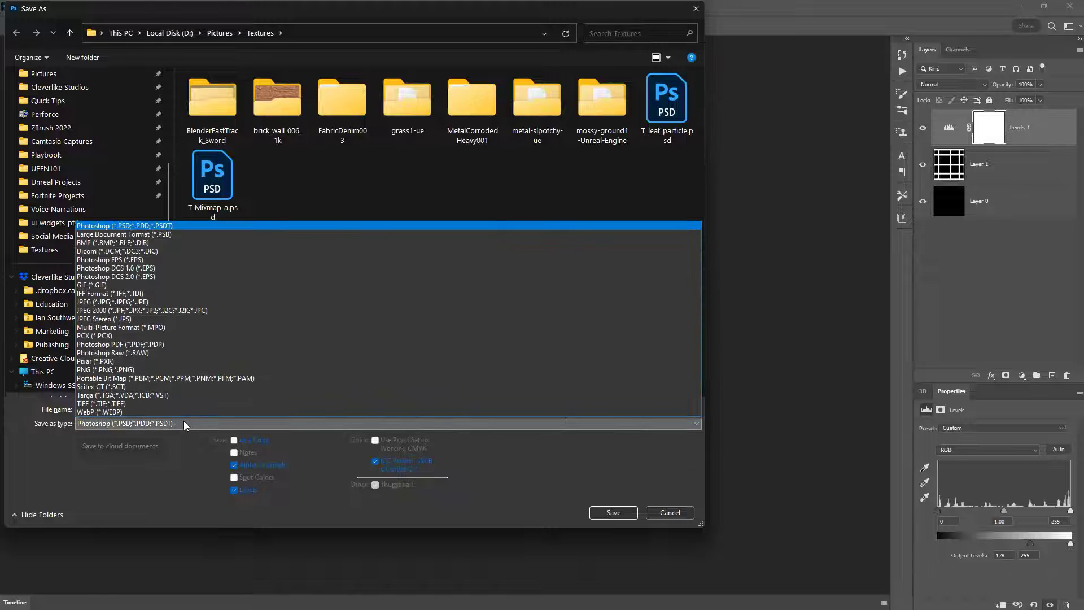
click(186, 395)
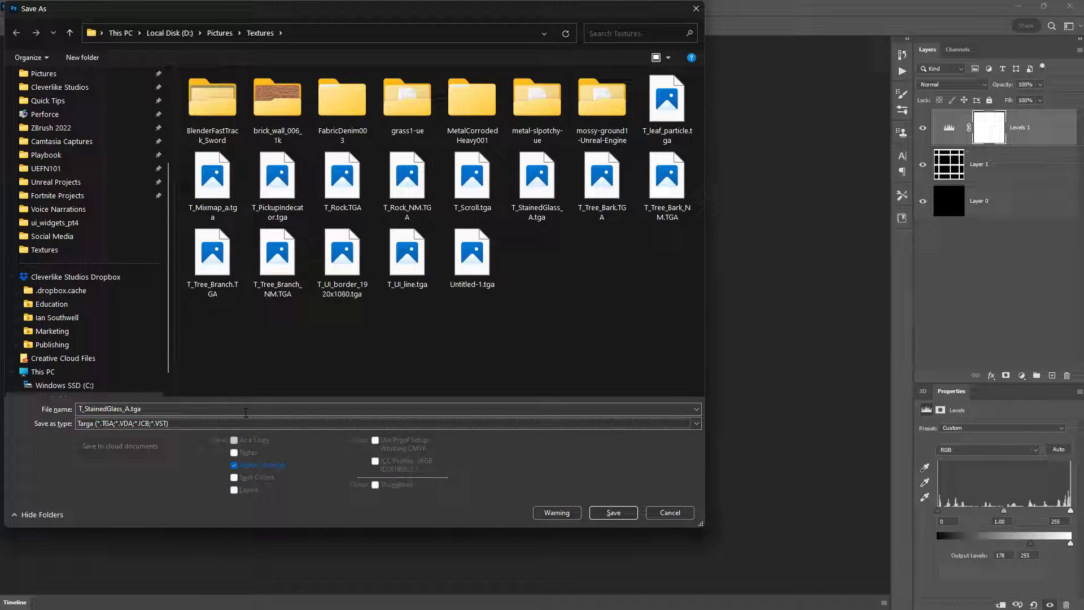
click(175, 405)
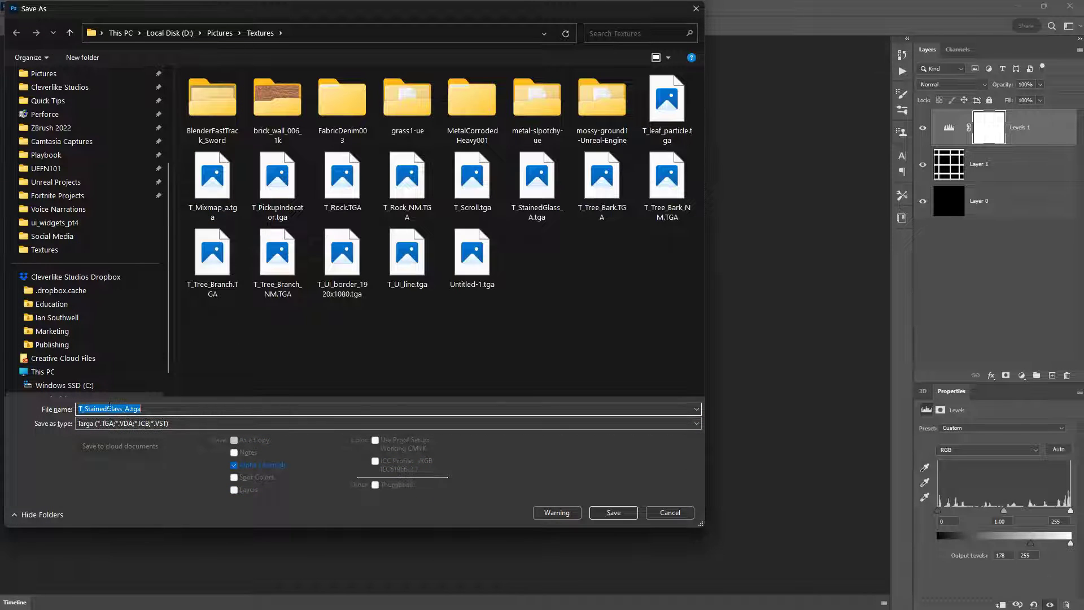
click(613, 512)
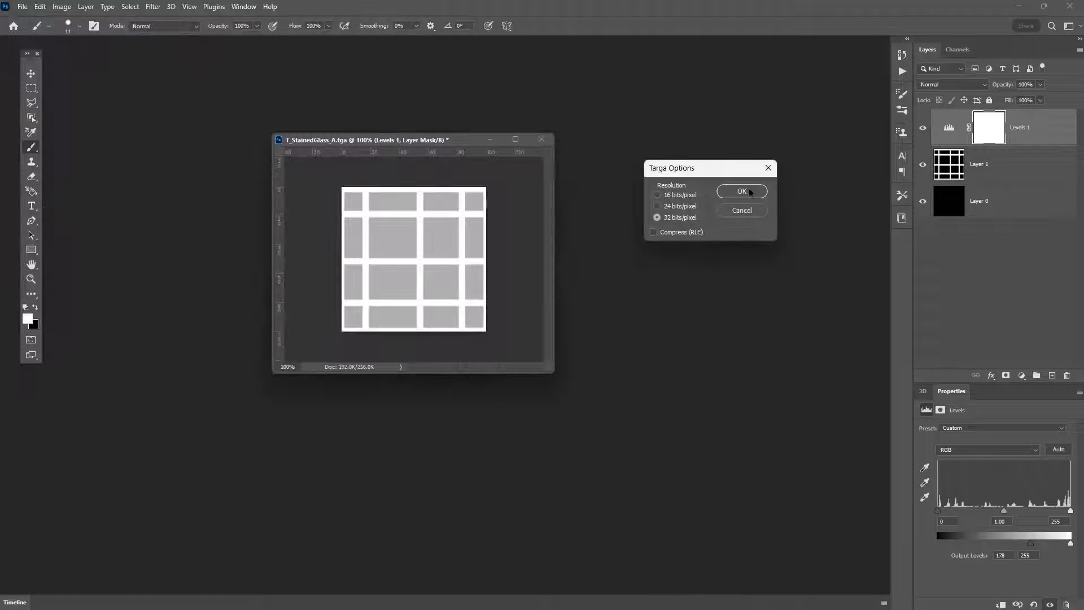
click(749, 192)
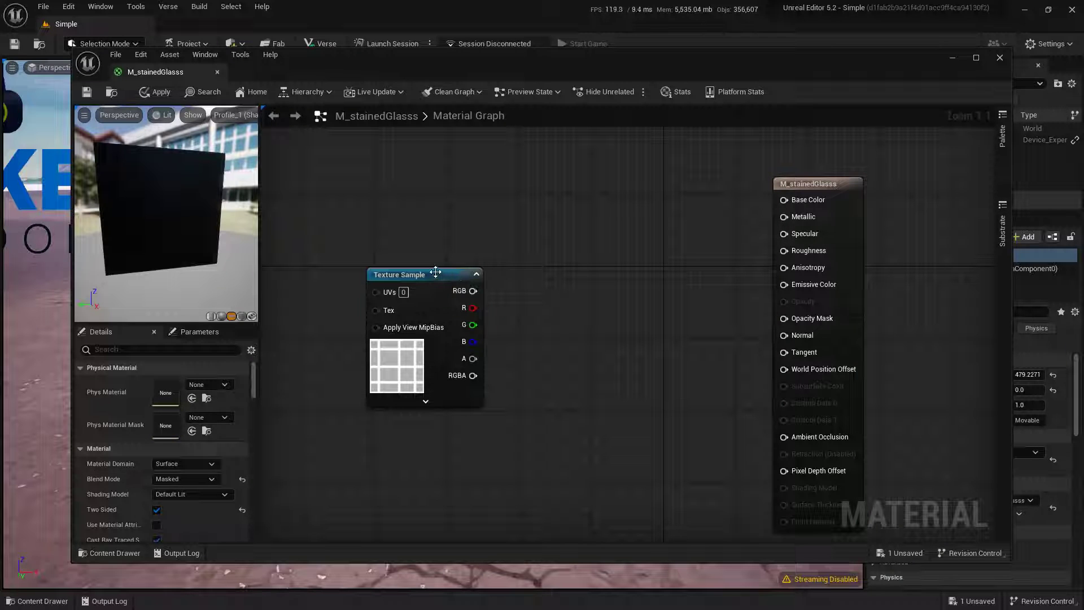
Switch to Unreal Editor and reimport the texture used by the Texture Sample node
click(436, 272)
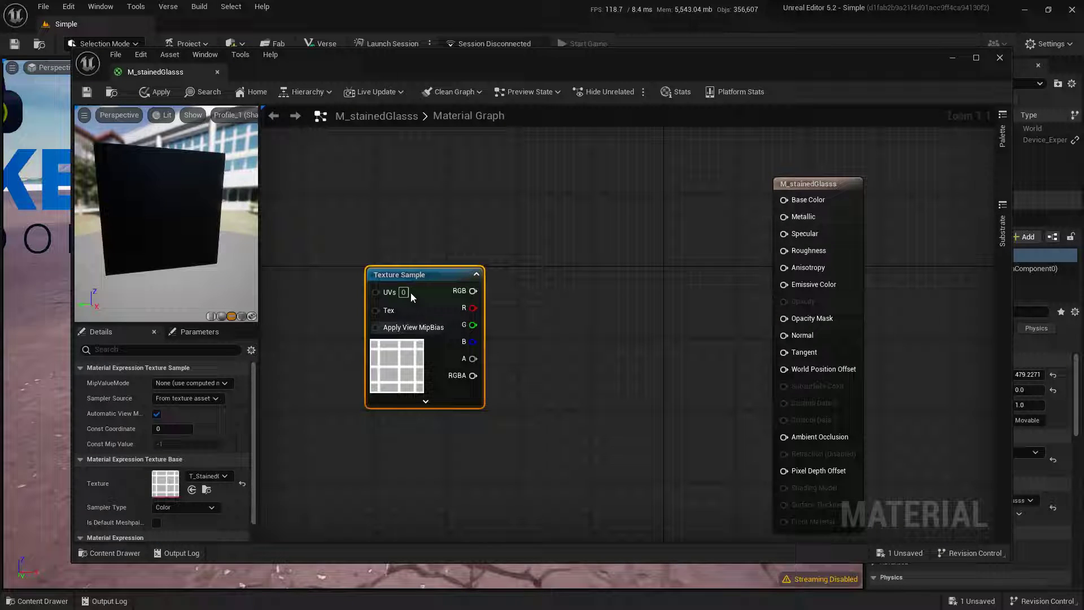
click(206, 489)
right_click(813, 497)
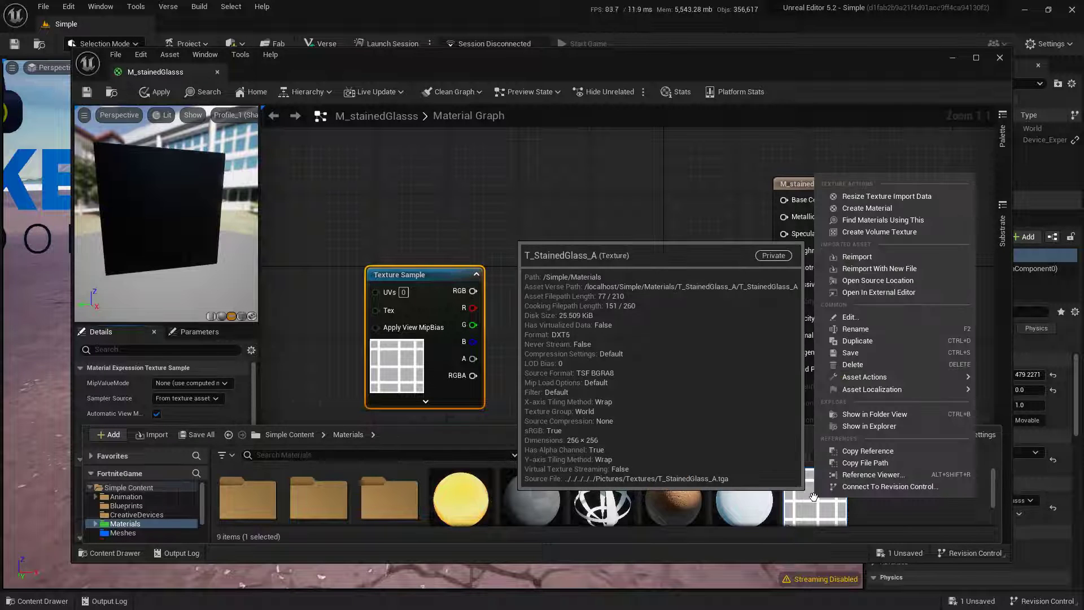
click(891, 257)
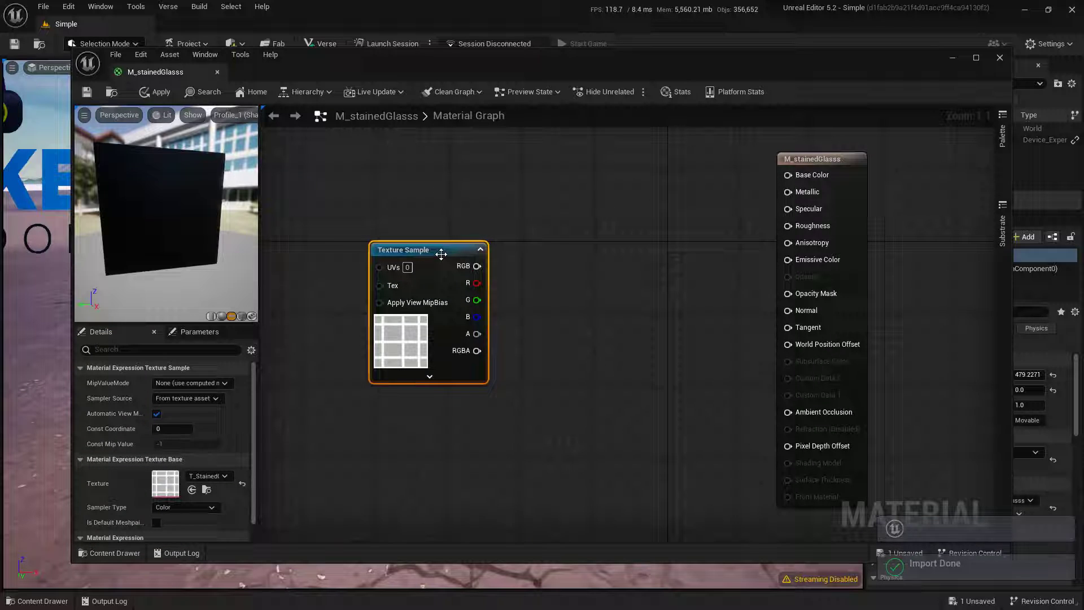
Set the M_stainedGlasss blend mode to Translucent and connect the Texture Sample's RGB output to Opacity
drag(464, 250, 429, 241)
click(830, 159)
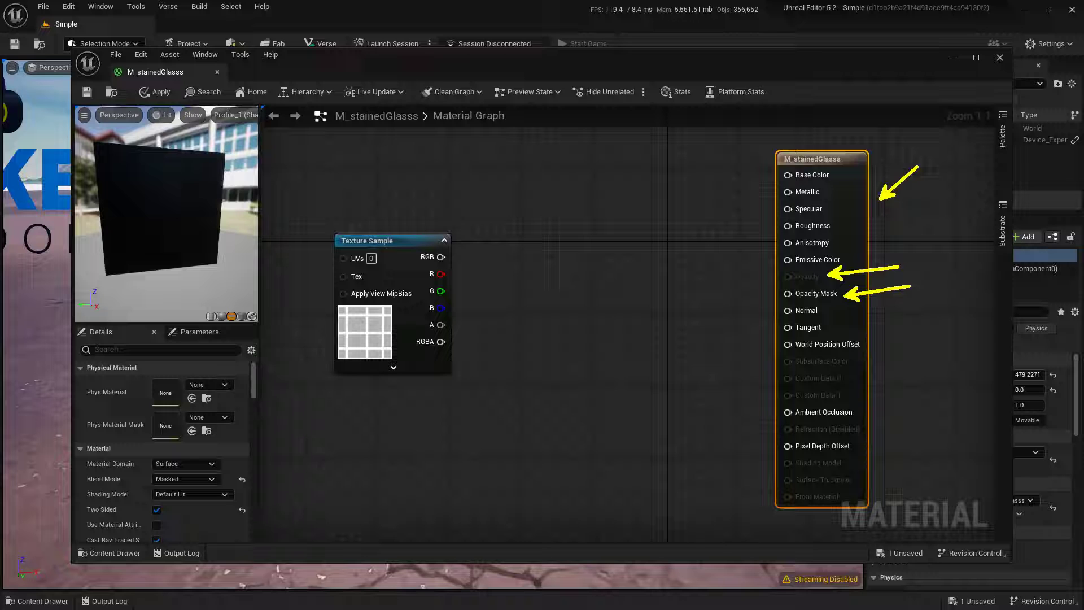
click(212, 479)
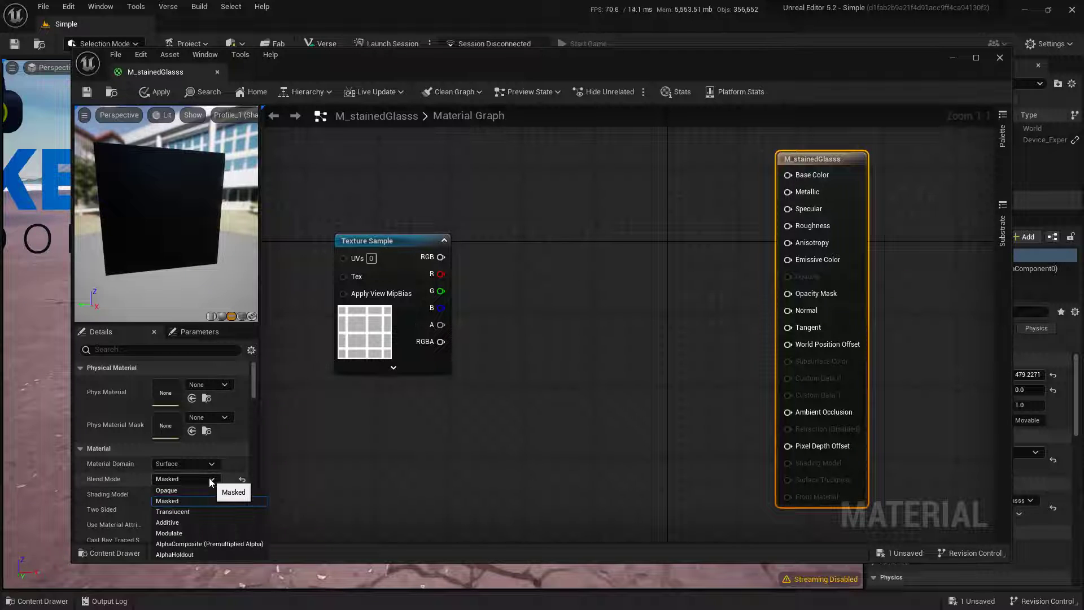
click(198, 510)
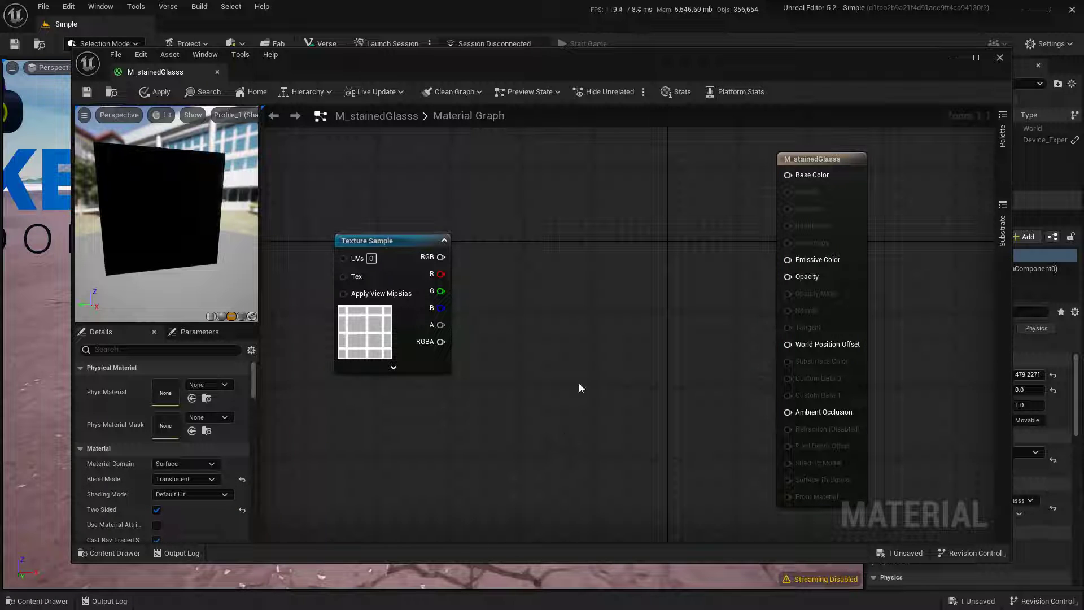
drag(441, 257, 797, 278)
drag(374, 250, 378, 259)
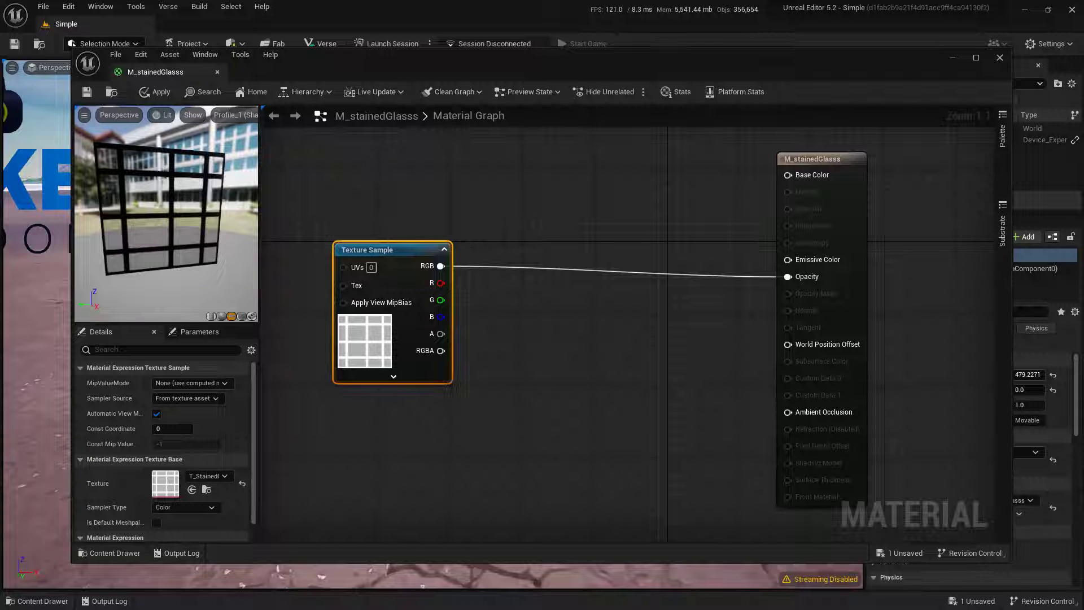
Add a Constant3Vector node above the Texture Sample, colour it magenta (1.0, 0.0, 0.75), and connect it to Base Color
right_drag(497, 218, 516, 290)
right_drag(484, 187, 529, 278)
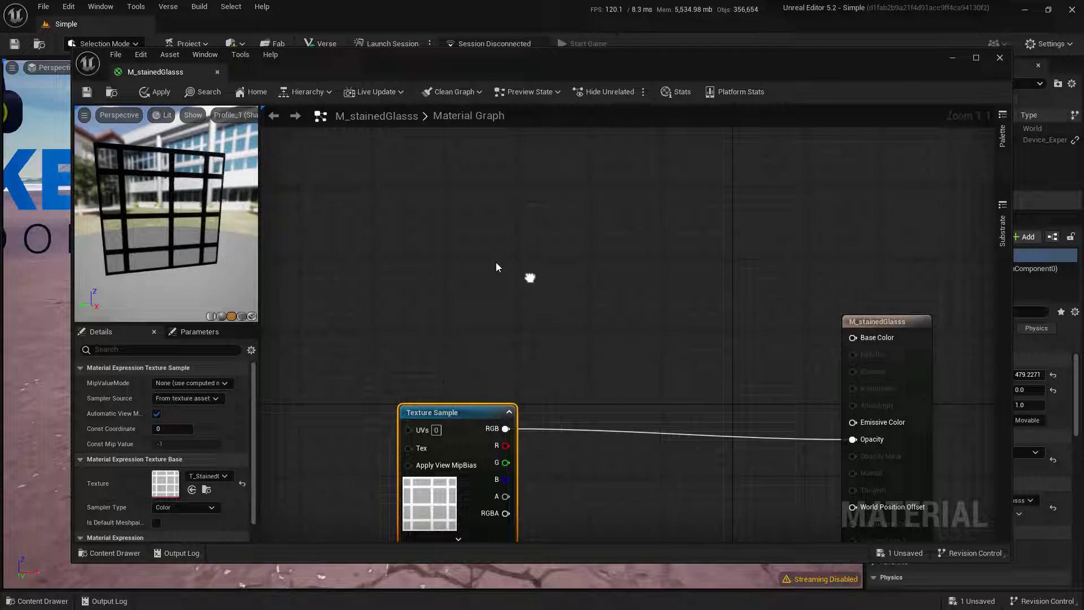
click(464, 192)
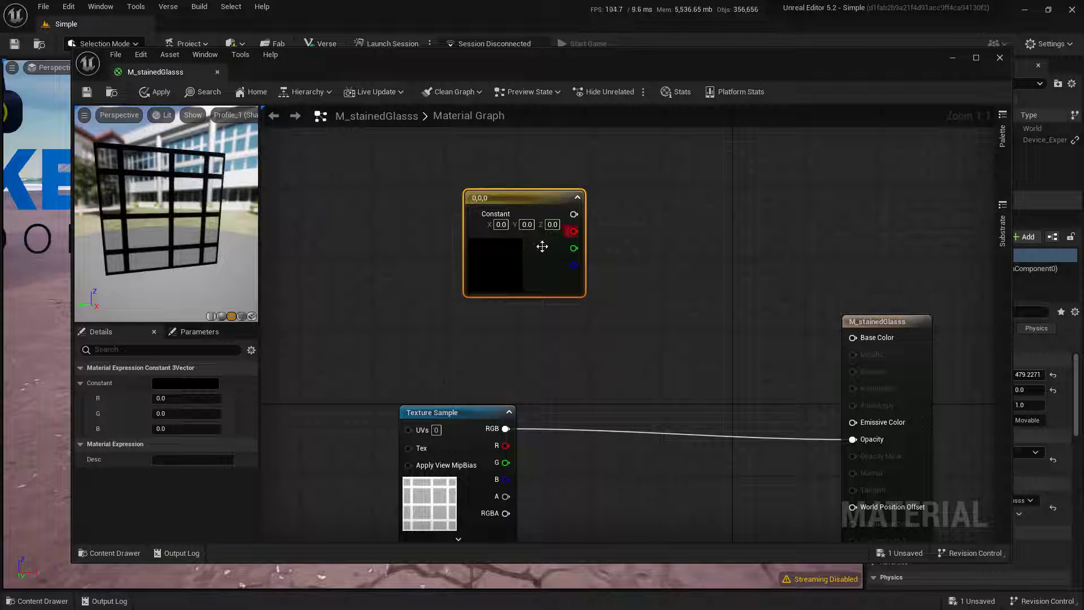
click(635, 285)
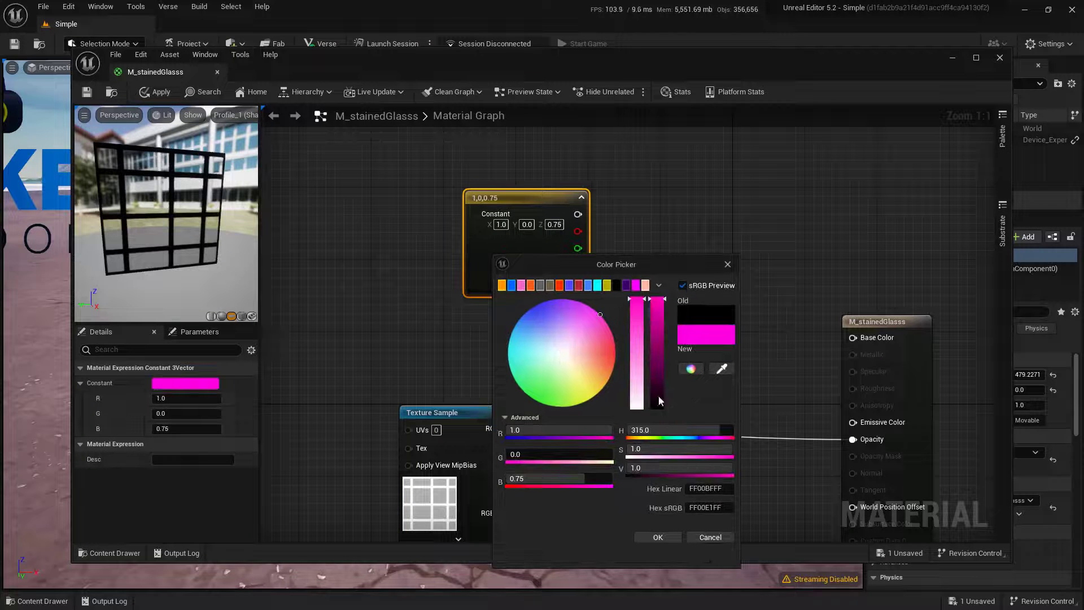
click(658, 537)
drag(577, 214, 853, 337)
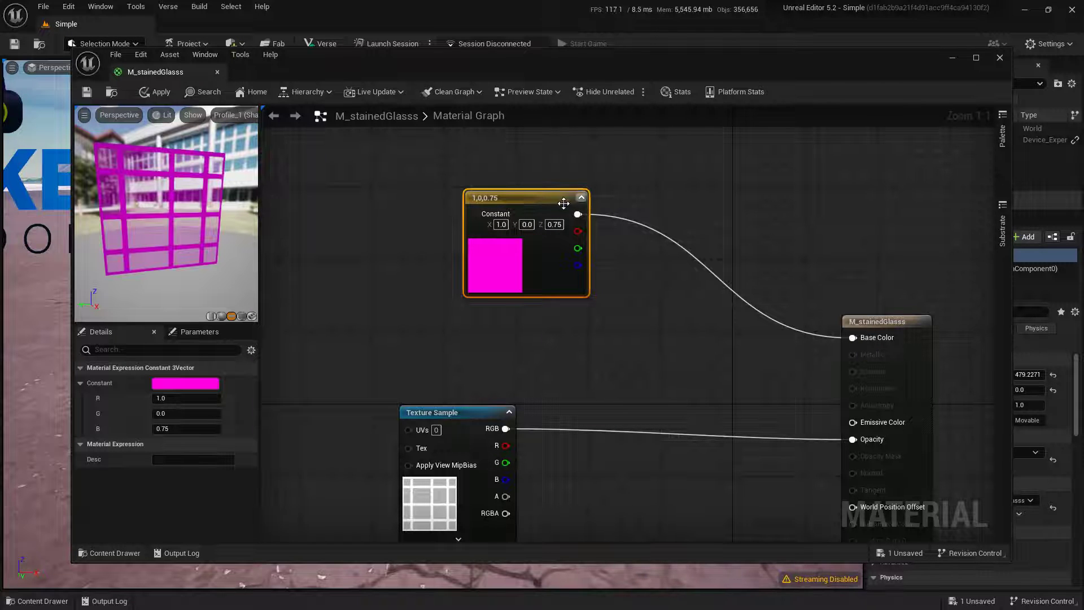
Space out the colour constant and Texture Sample nodes and add a LinearInterpolate node driven by the texture's alpha output
drag(564, 198, 445, 177)
drag(484, 407, 457, 434)
right_drag(527, 378, 593, 291)
right_drag(592, 195, 593, 239)
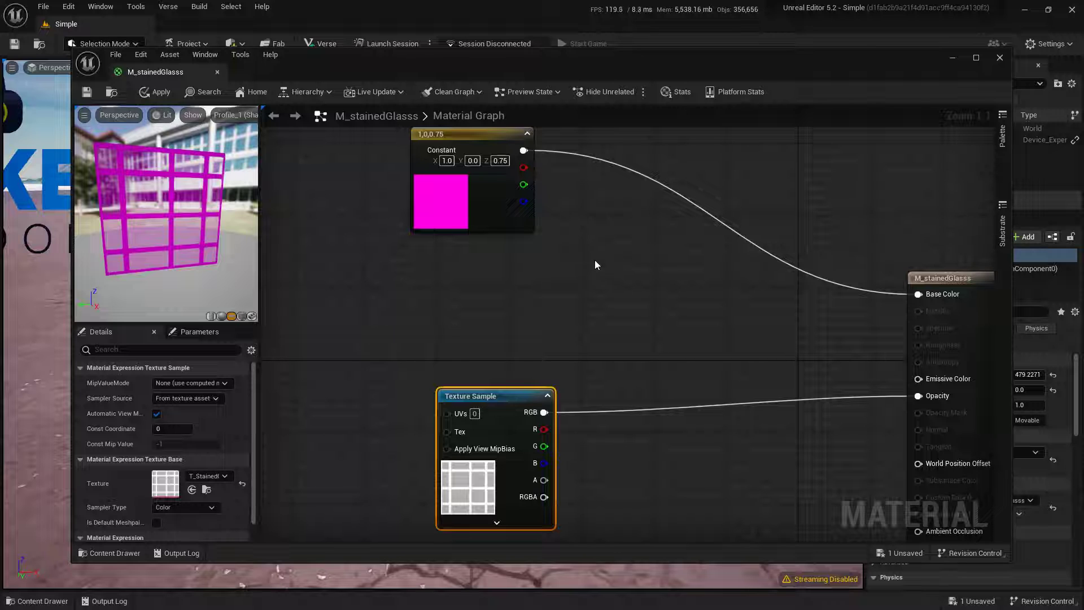
drag(543, 480, 653, 339)
text(lr)
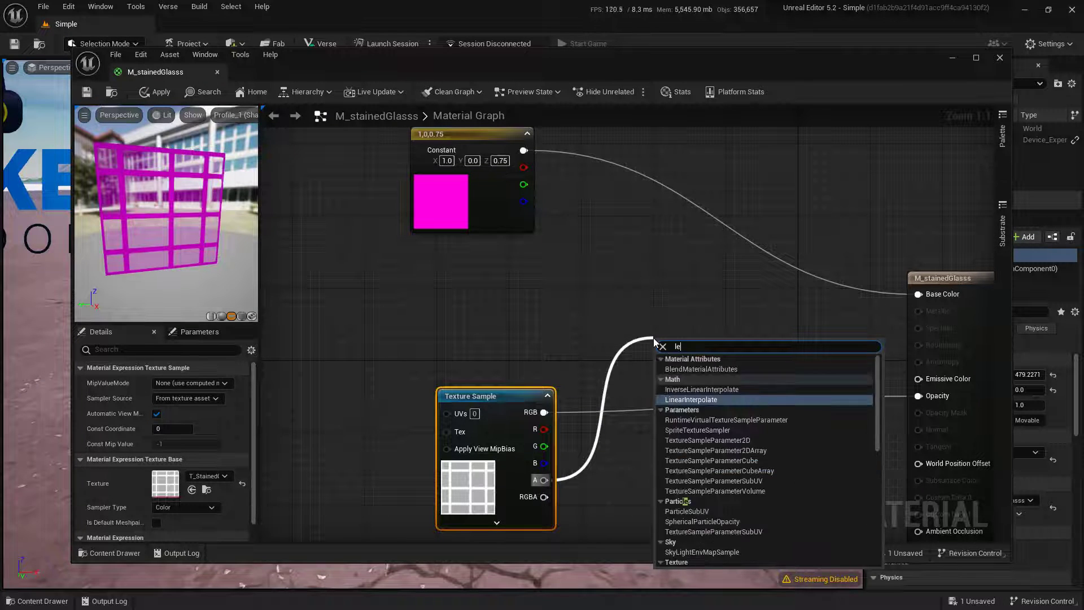
key(BackSpace)
text(erp)
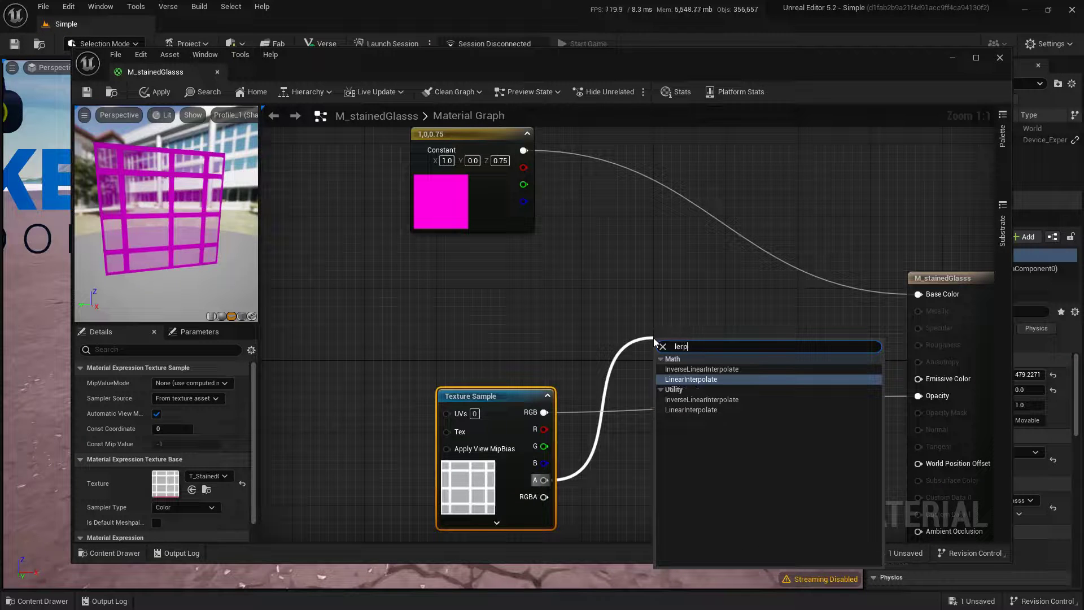
click(727, 377)
drag(700, 345, 674, 337)
right_drag(684, 303, 681, 327)
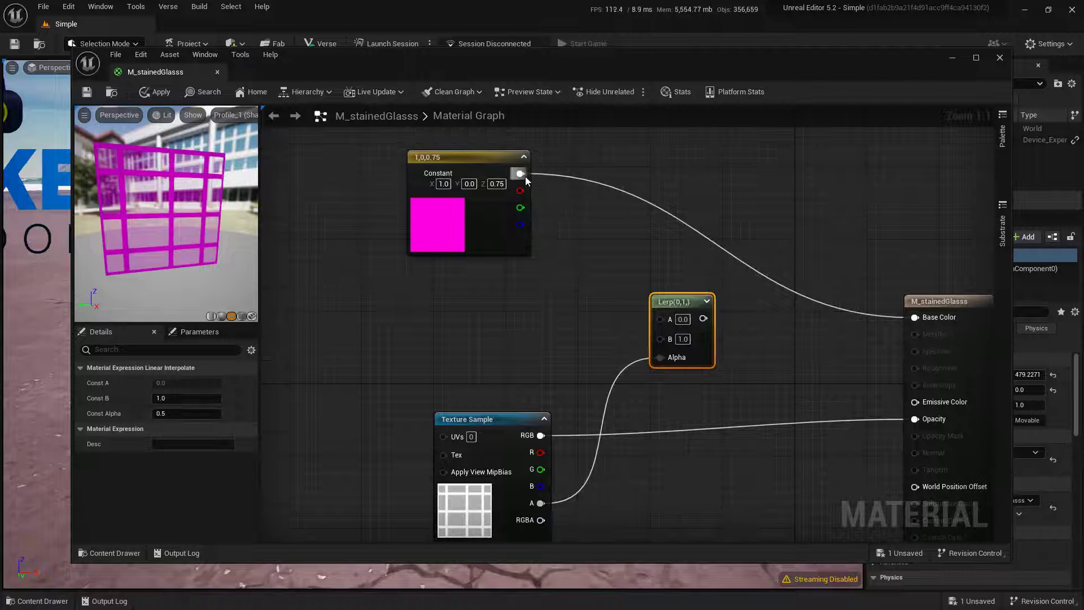
Route the magenta constant through the Lerp's A input into Base Color, briefly previewing the Lerp node on its own
drag(521, 174, 662, 318)
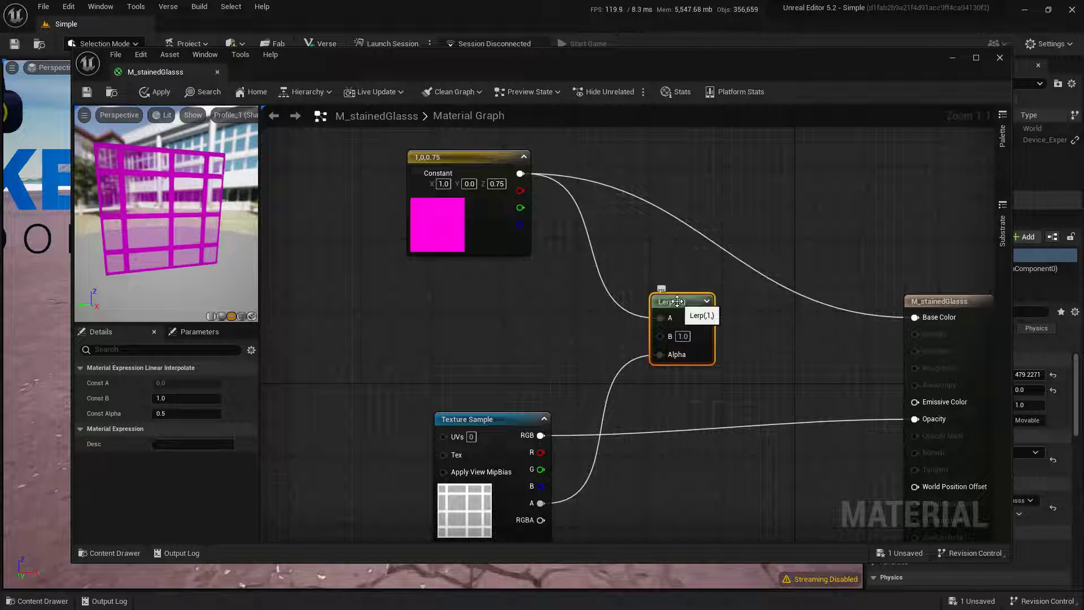
right_click(678, 301)
click(740, 325)
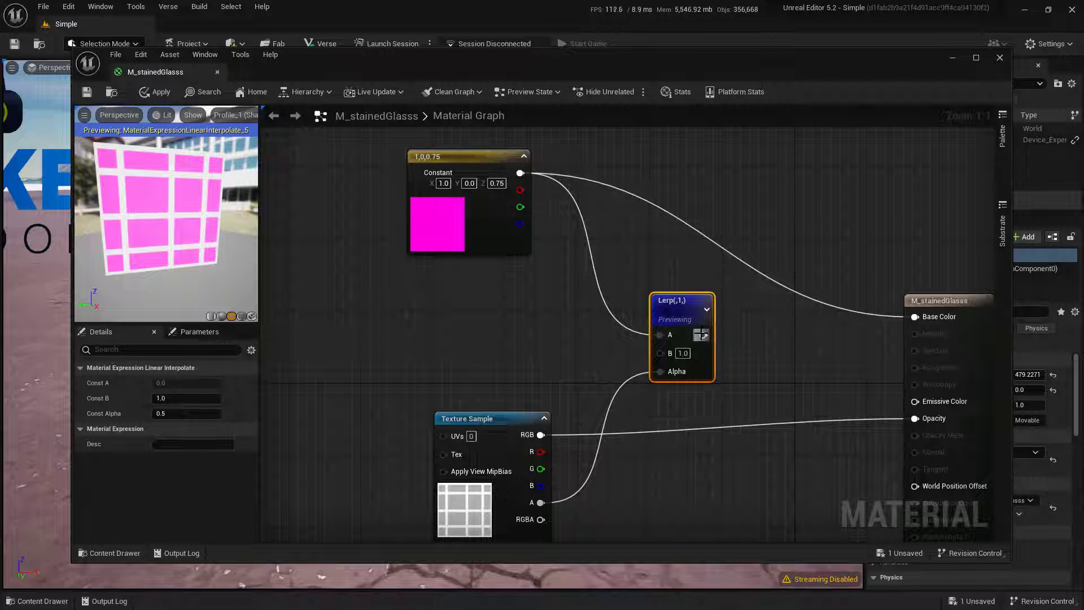
right_click(682, 305)
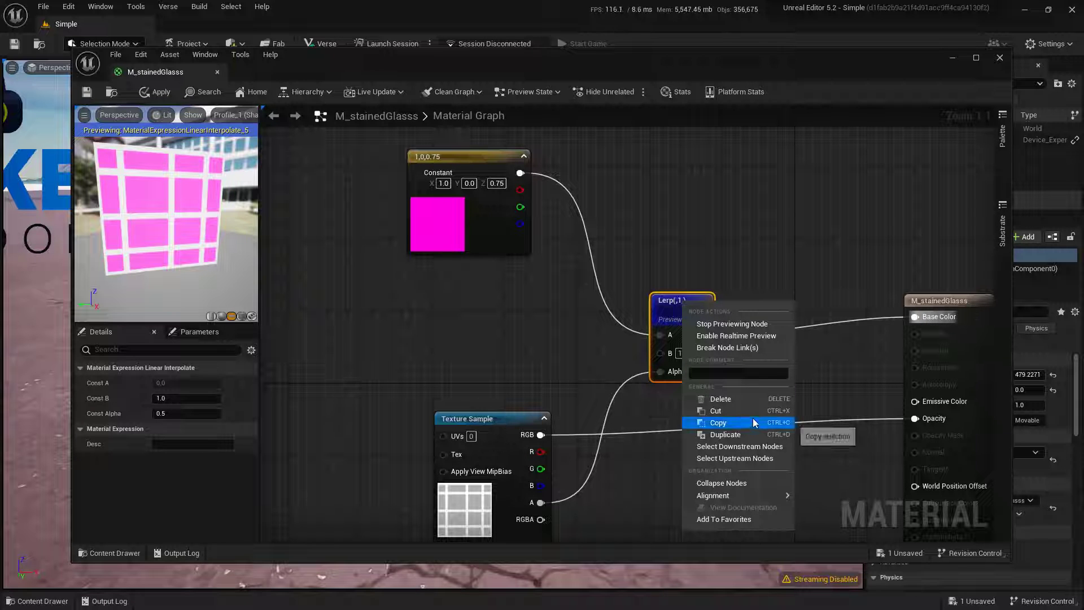
click(734, 324)
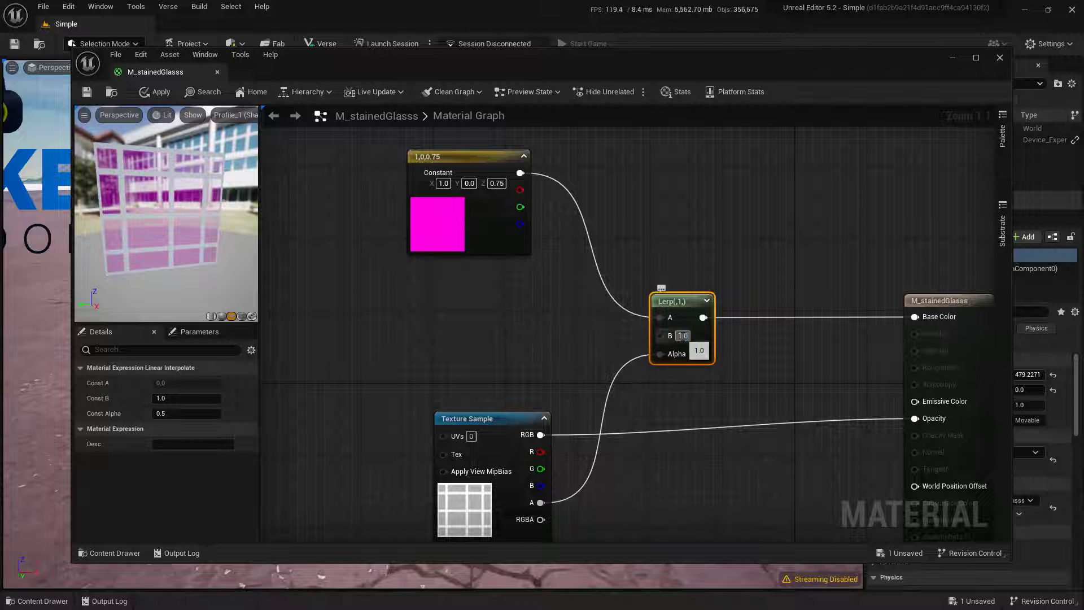
Set the Lerp node's B value to 0 for black window bars
text(0)
key(Return)
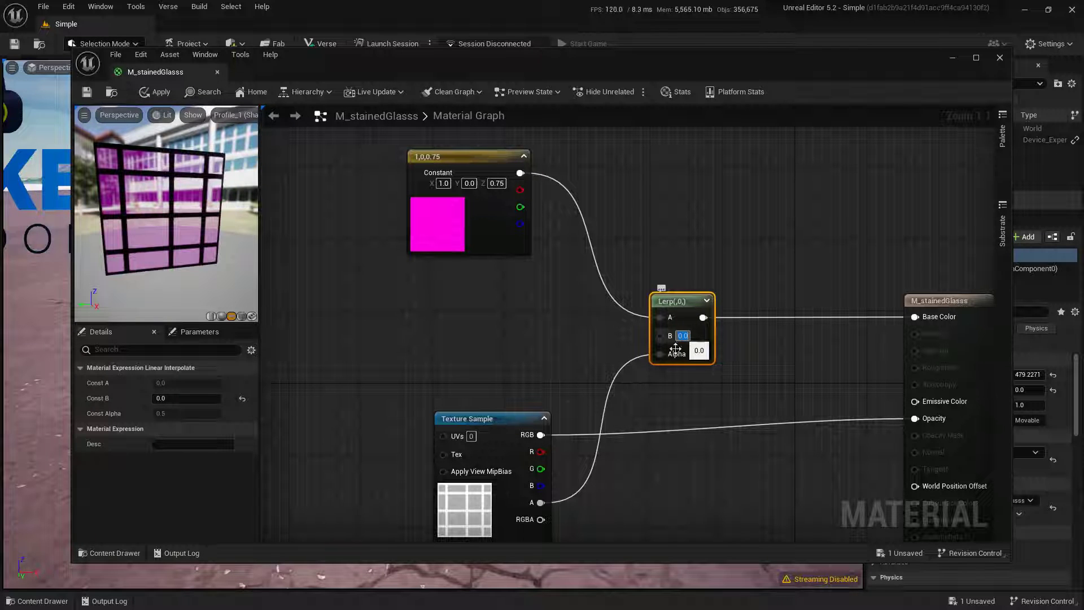
click(520, 350)
Change the colour constant feeding the Lerp to blue (0.0, 0.26262, 1.0)
scroll(520, 350, down, 1)
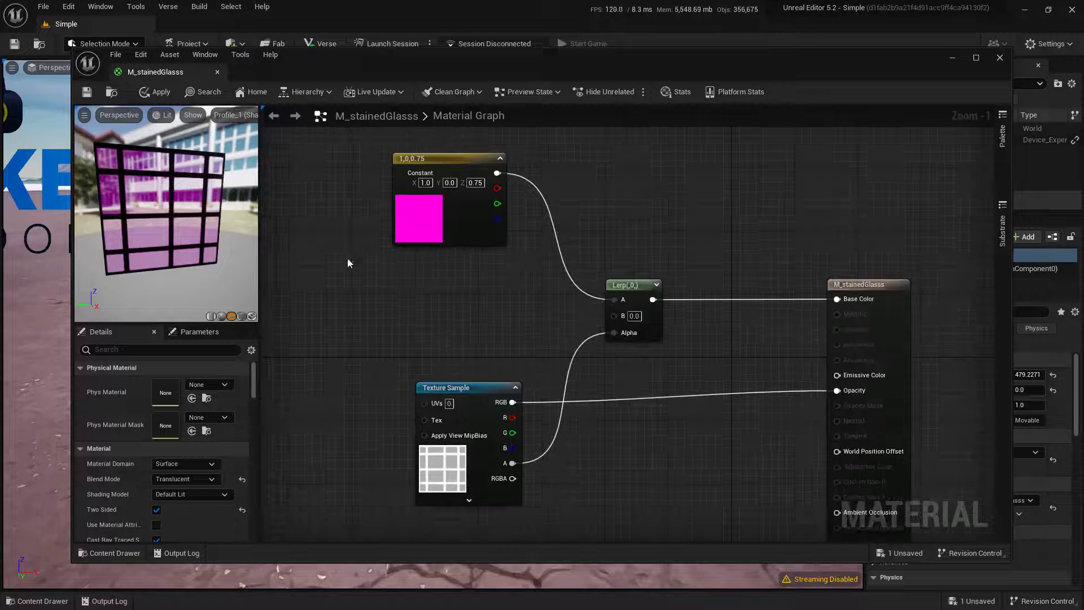
double_click(423, 226)
click(452, 292)
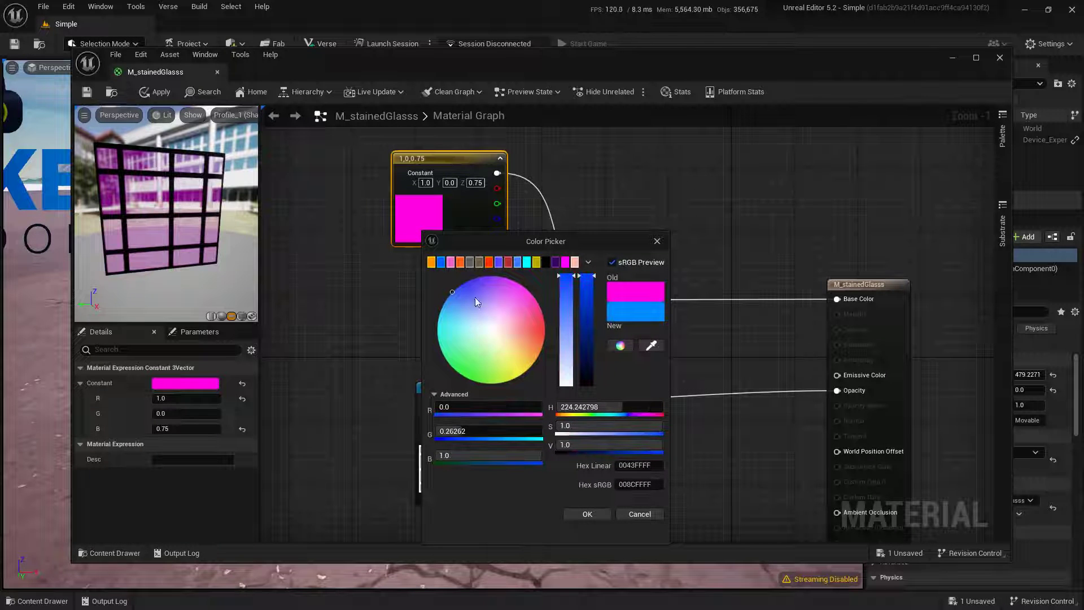
click(602, 516)
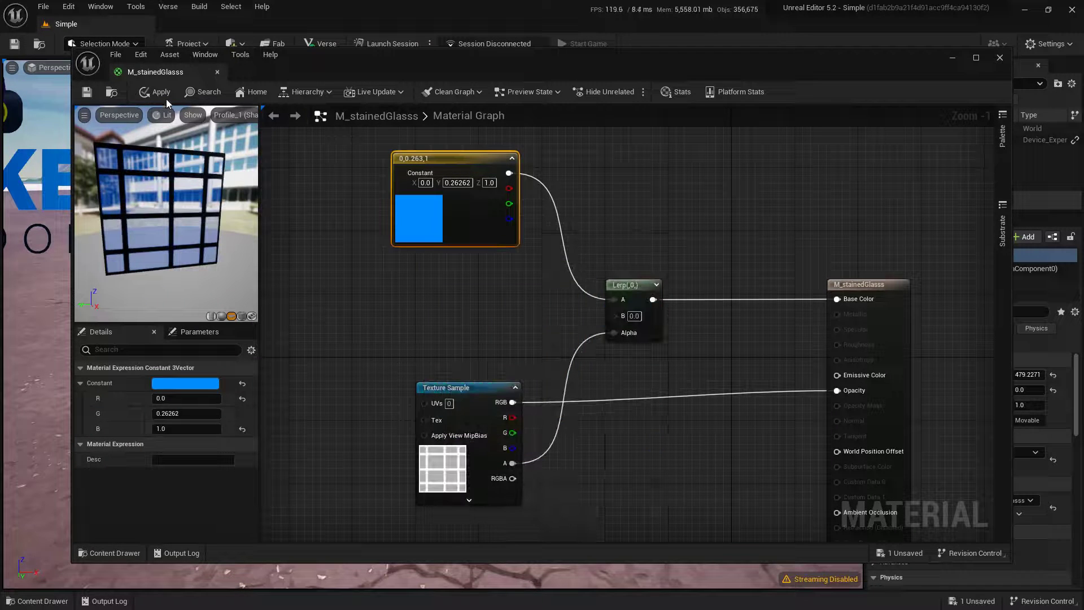
Save and close the M_stainedGlasss material and view the plane in the level
click(83, 94)
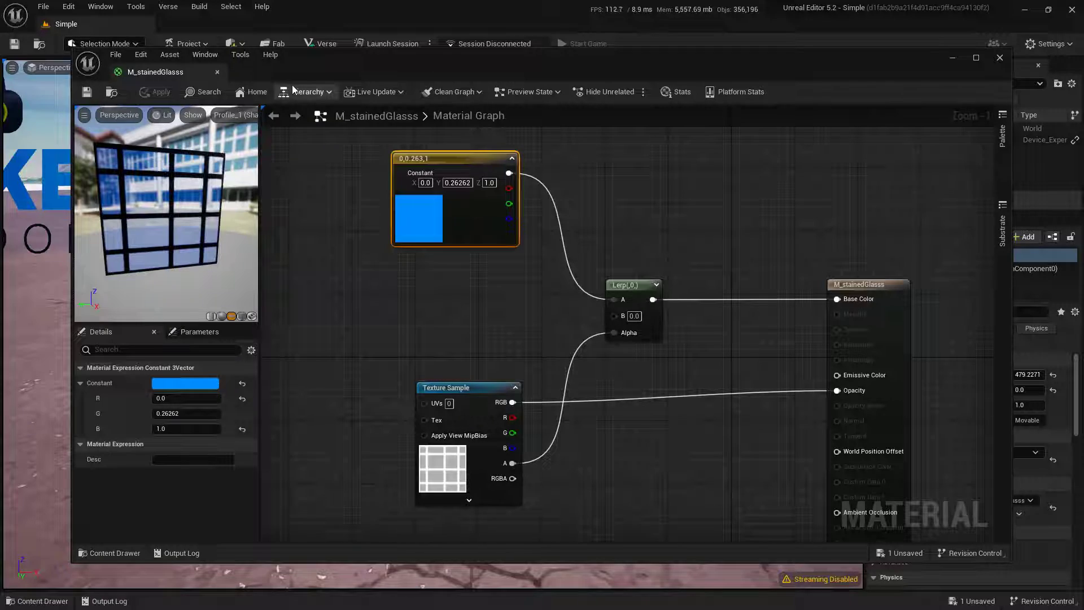
click(217, 73)
mouse_move(542, 339)
alt+mouse_down()
mouse_move(294, 339)
mouse_move(542, 338)
alt+mouse_up()
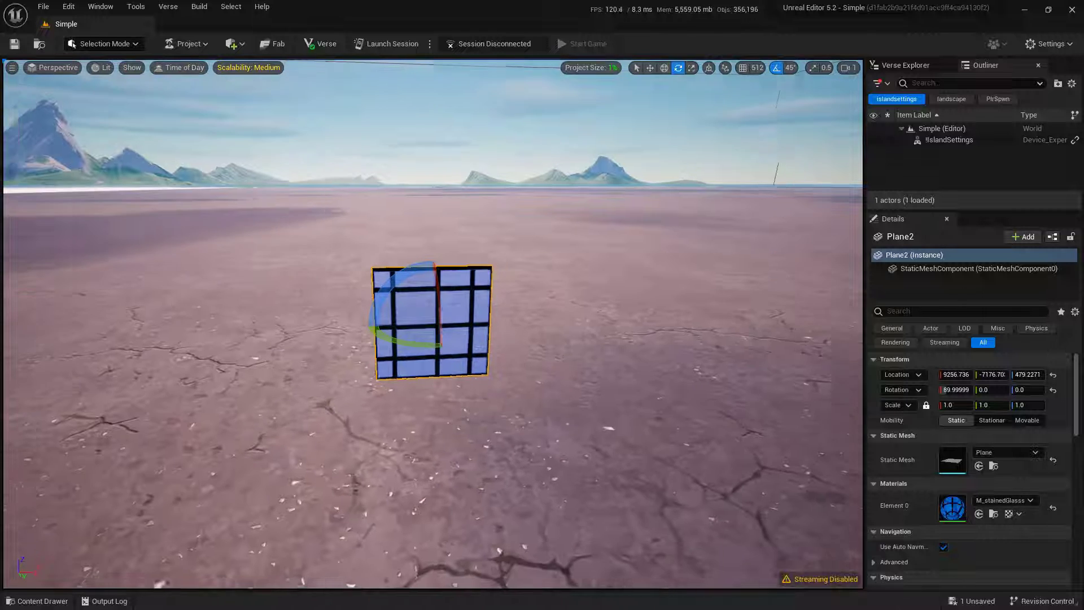